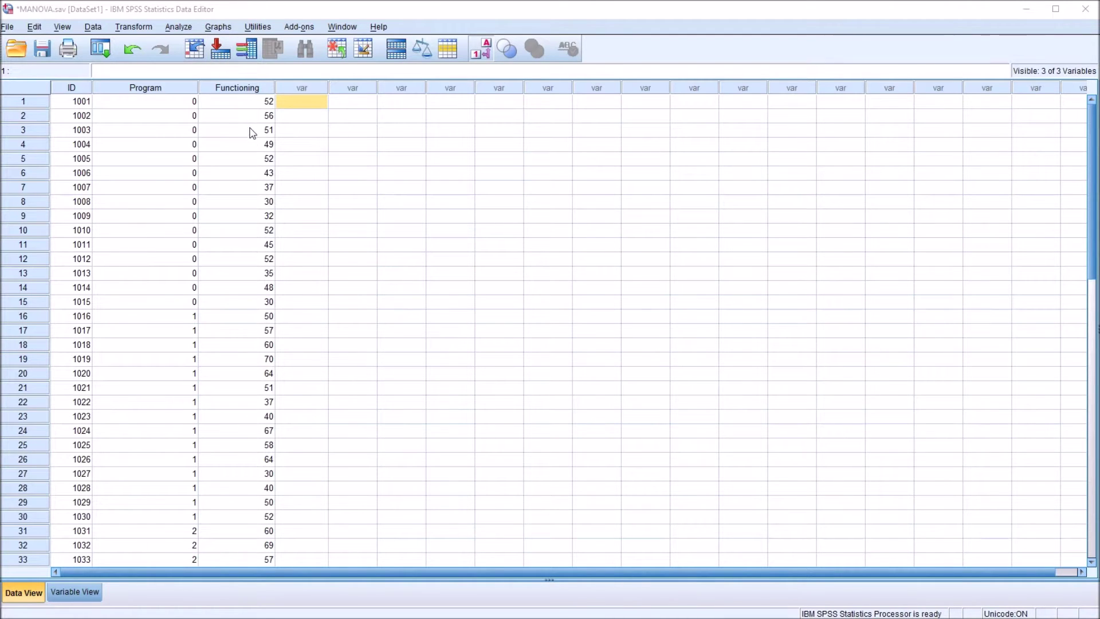
Select the ID, Program and Functioning columns in turn to inspect the data set
left_click(73, 89)
left_click(157, 91)
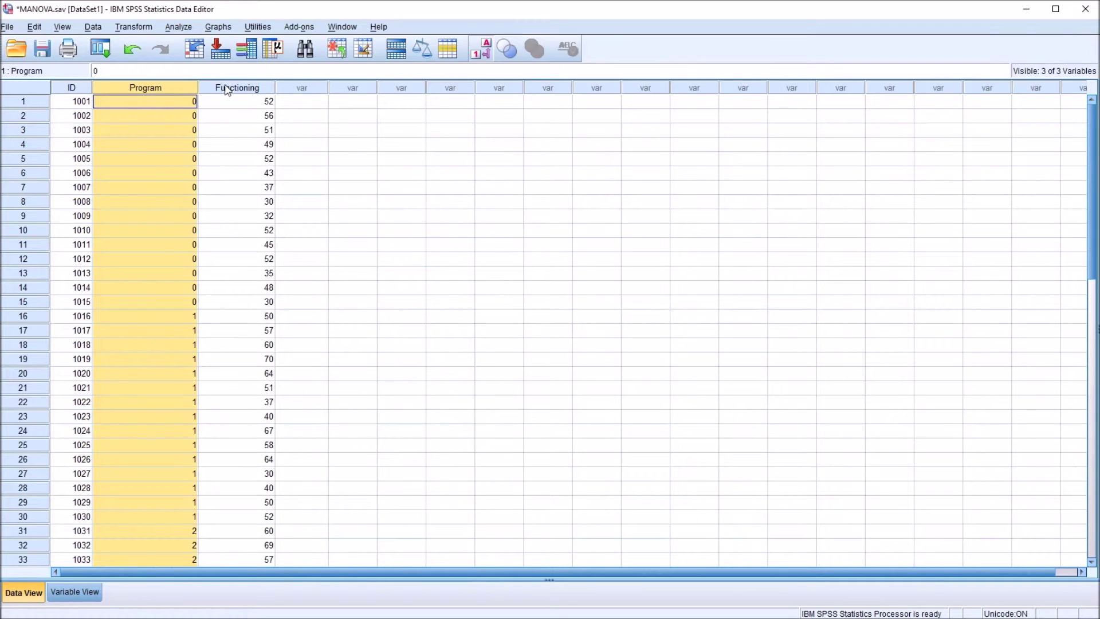
left_click(227, 89)
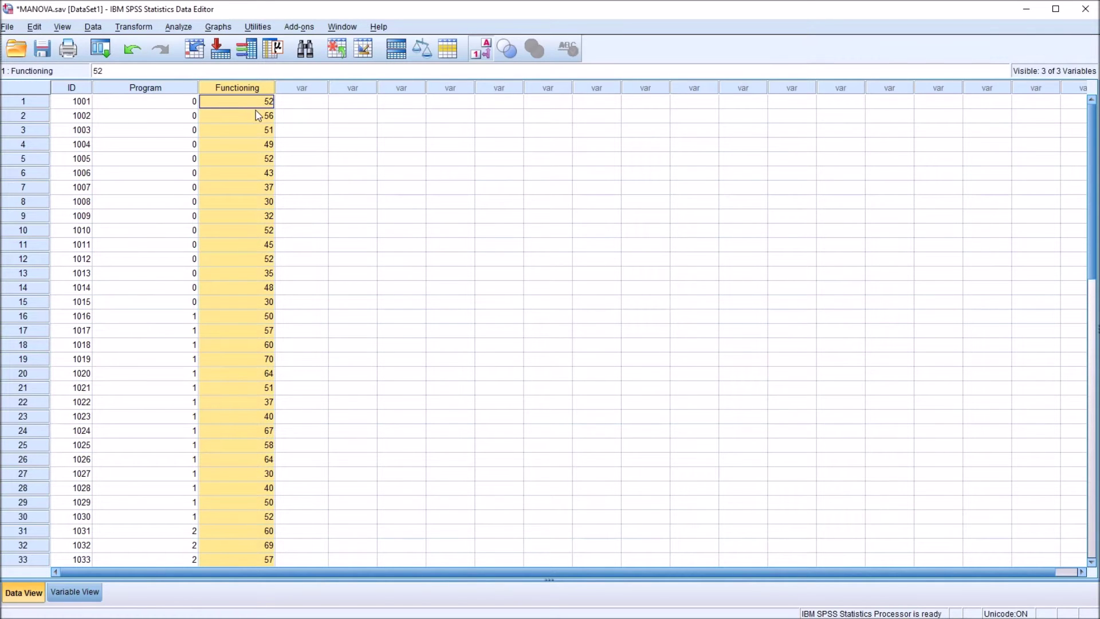
left_click(122, 90)
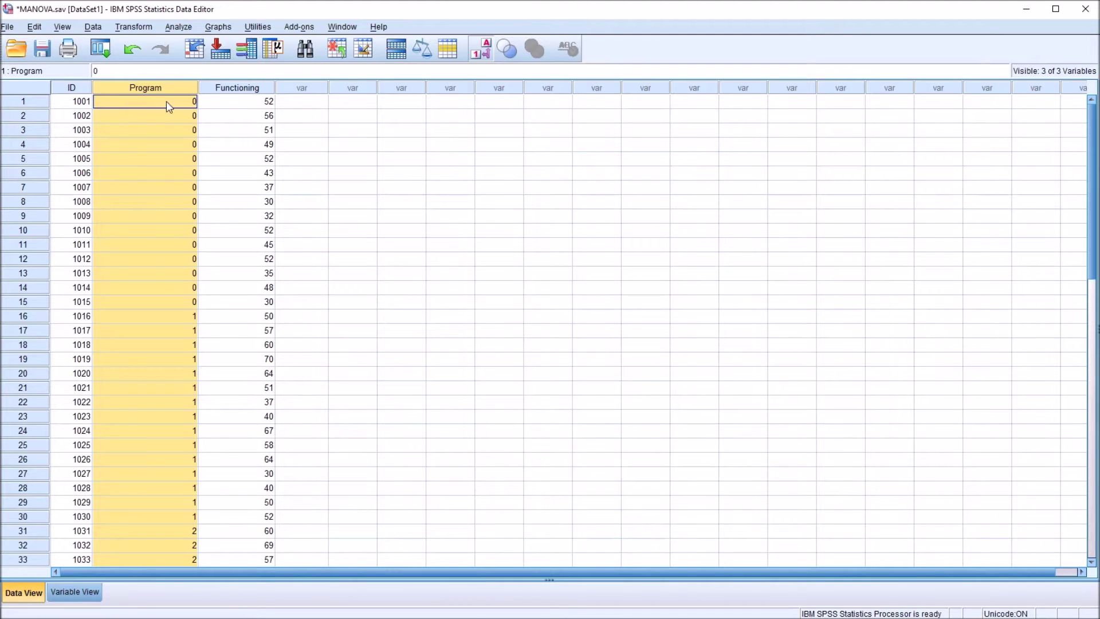
left_click(229, 103)
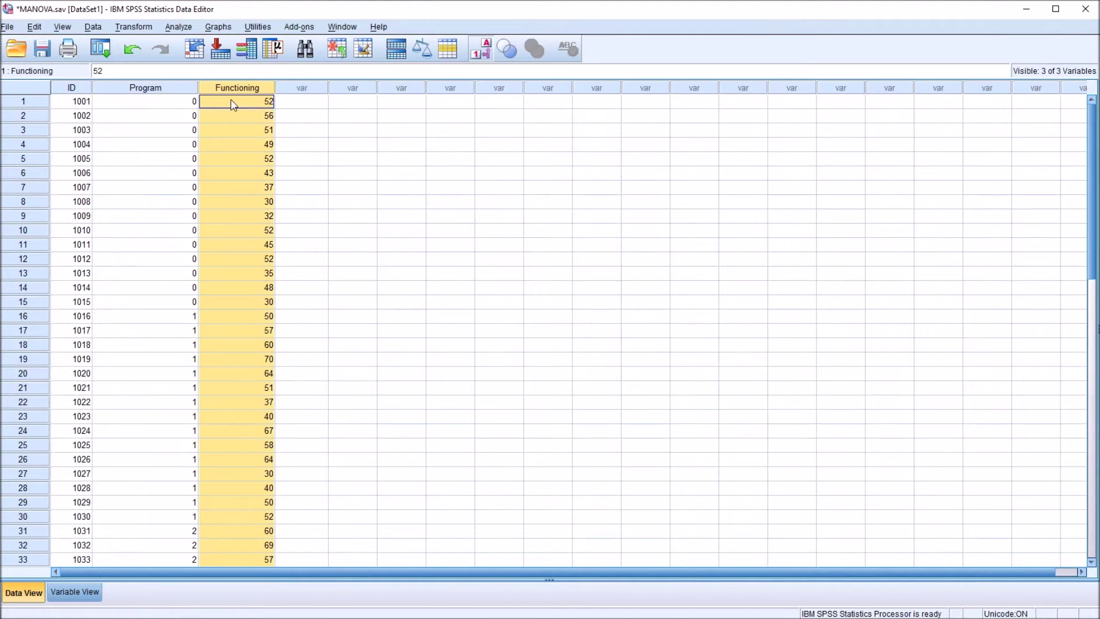
left_click(148, 103)
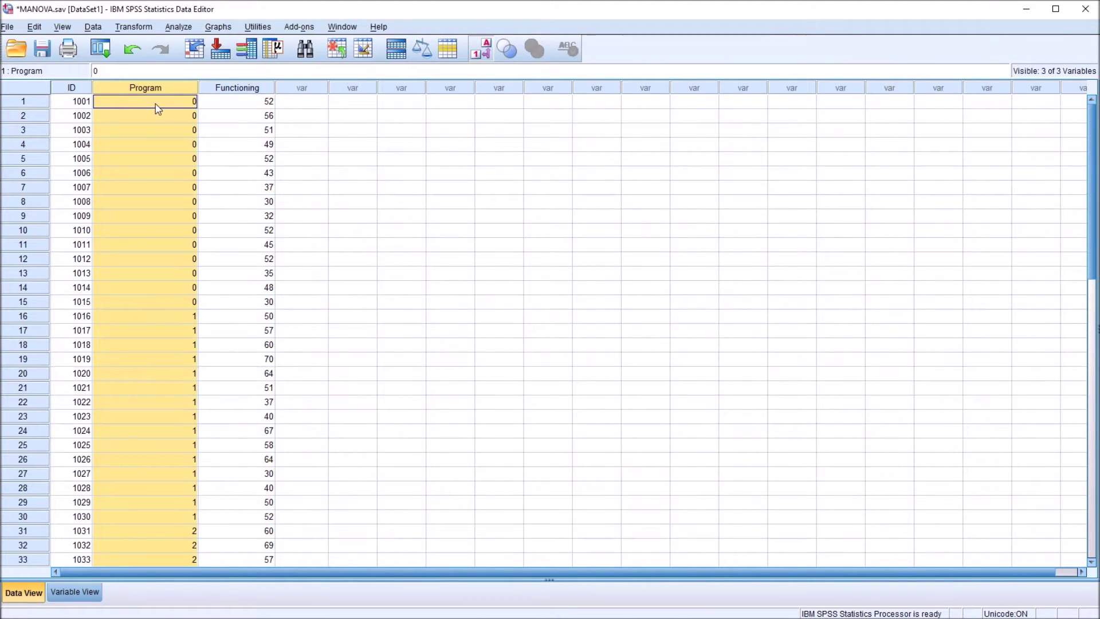
Check the Program codes of the first cases coded 0, 1 and 2
left_click(158, 109)
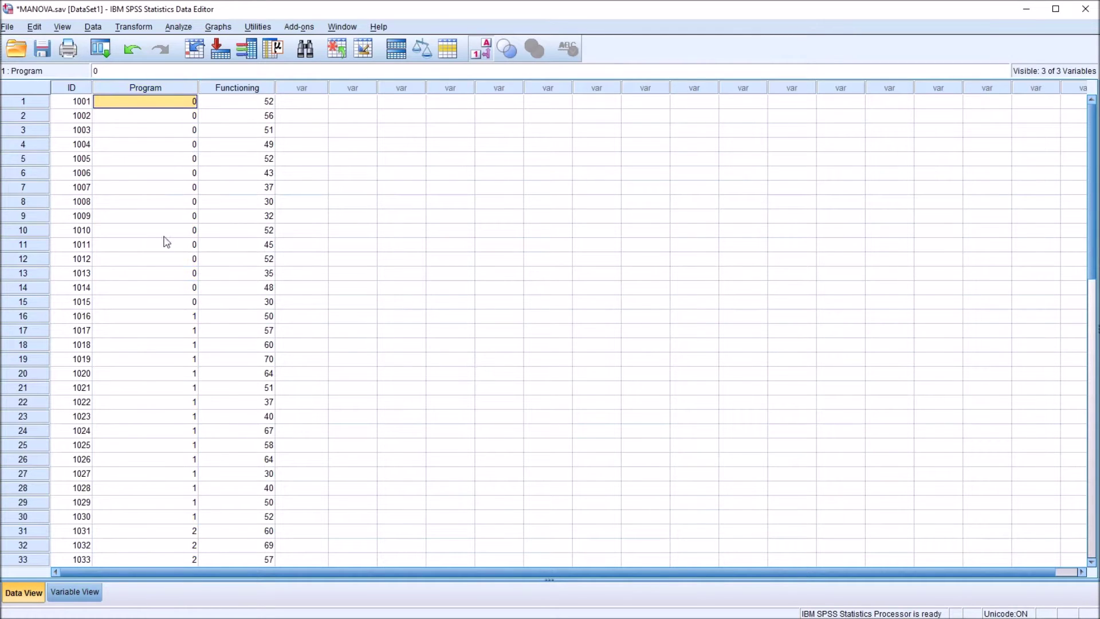
left_click(147, 320)
left_click(163, 533)
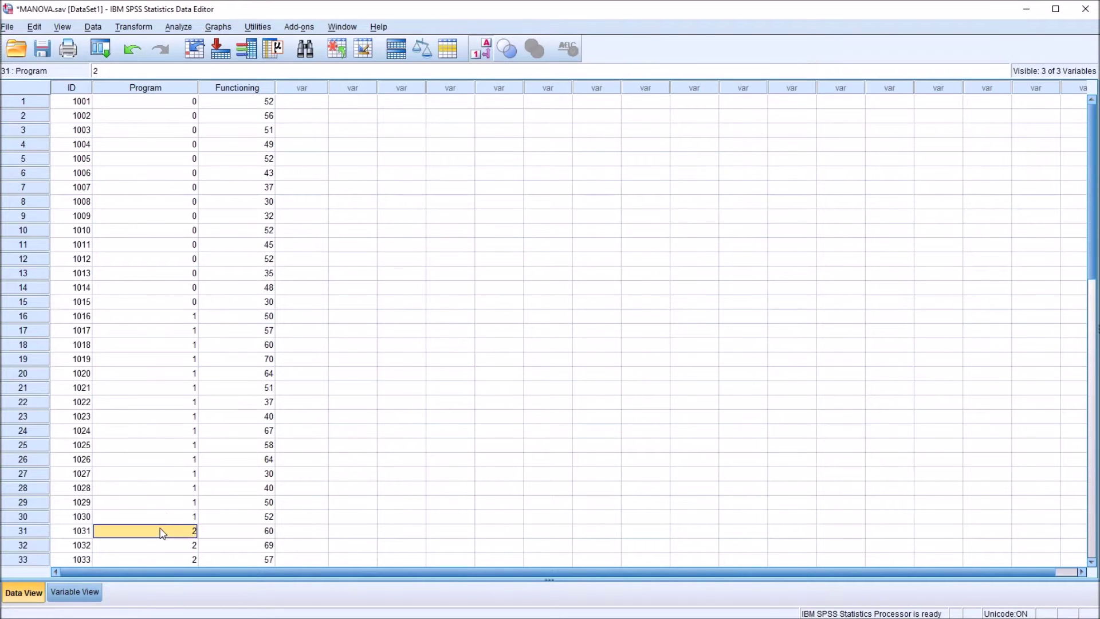
left_click(138, 102)
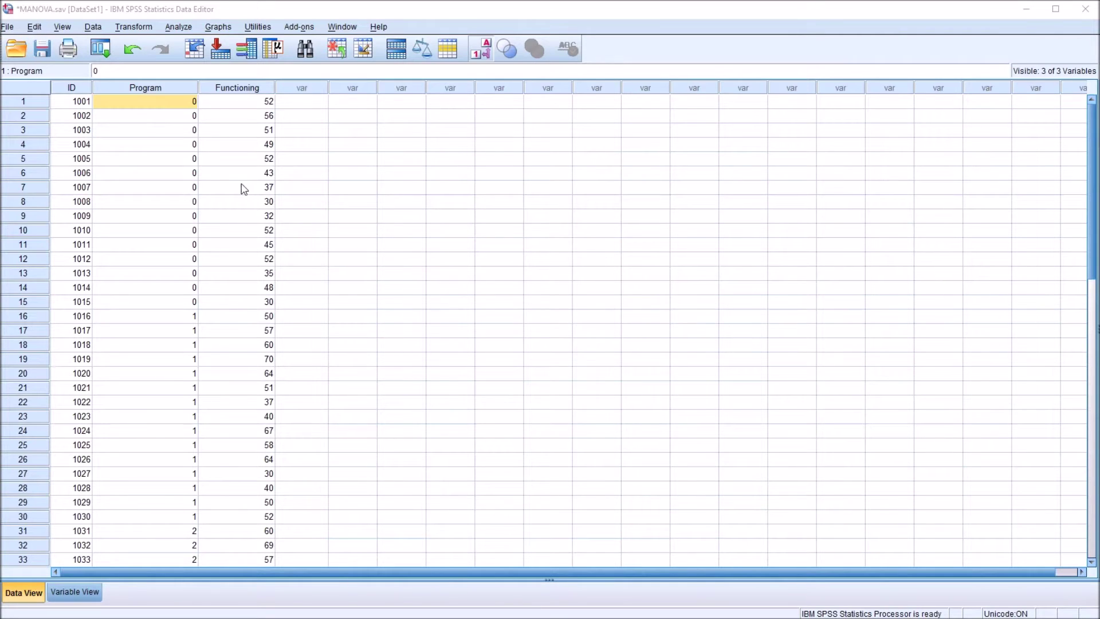
left_click(179, 106)
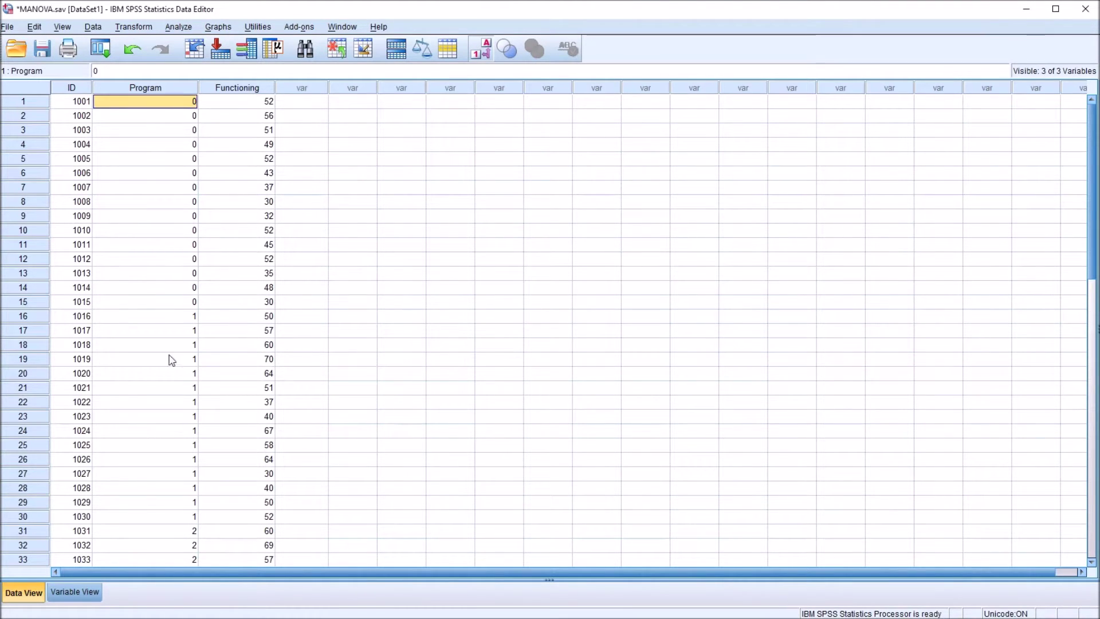
left_click(167, 316)
left_click(170, 531)
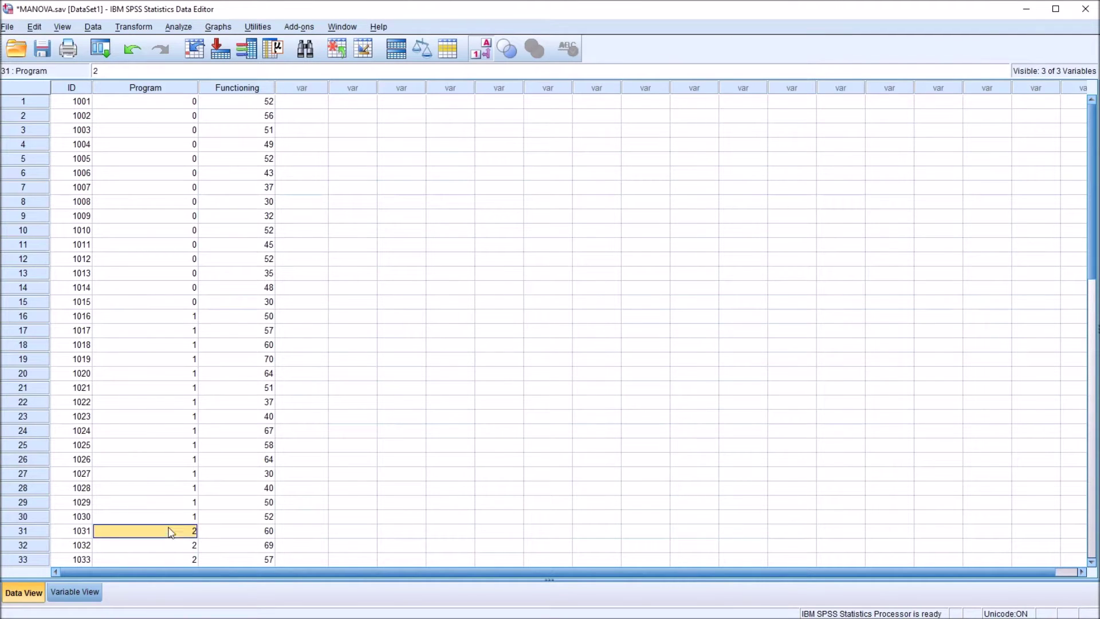
left_click(169, 107)
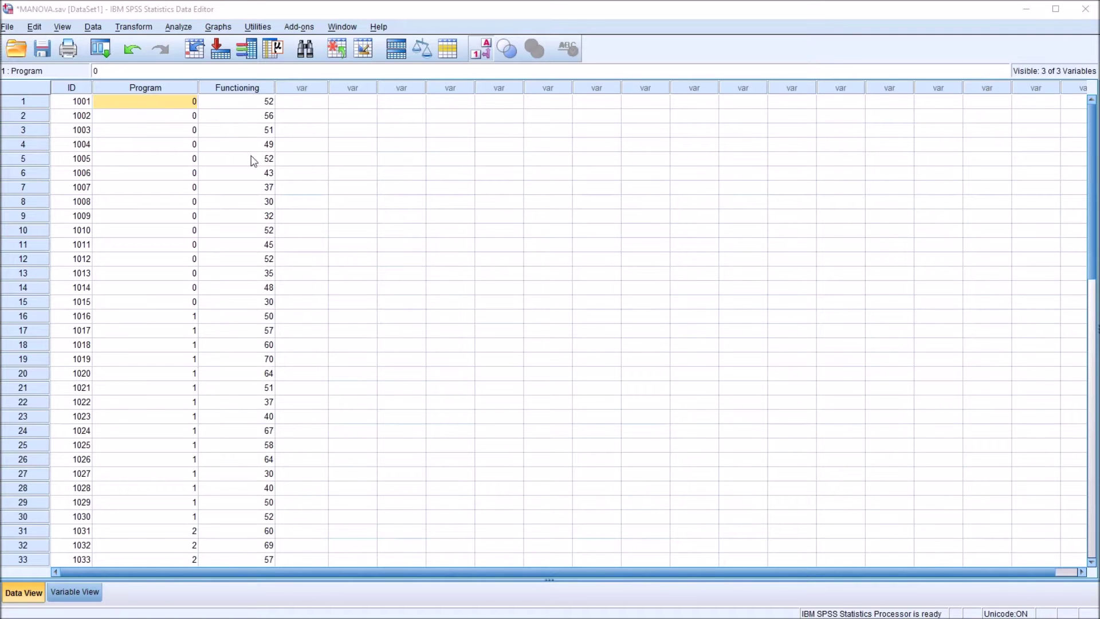
In the General Linear Model Univariate dialog, make Program the fixed factor and Functioning the dependent variable
left_click(178, 26)
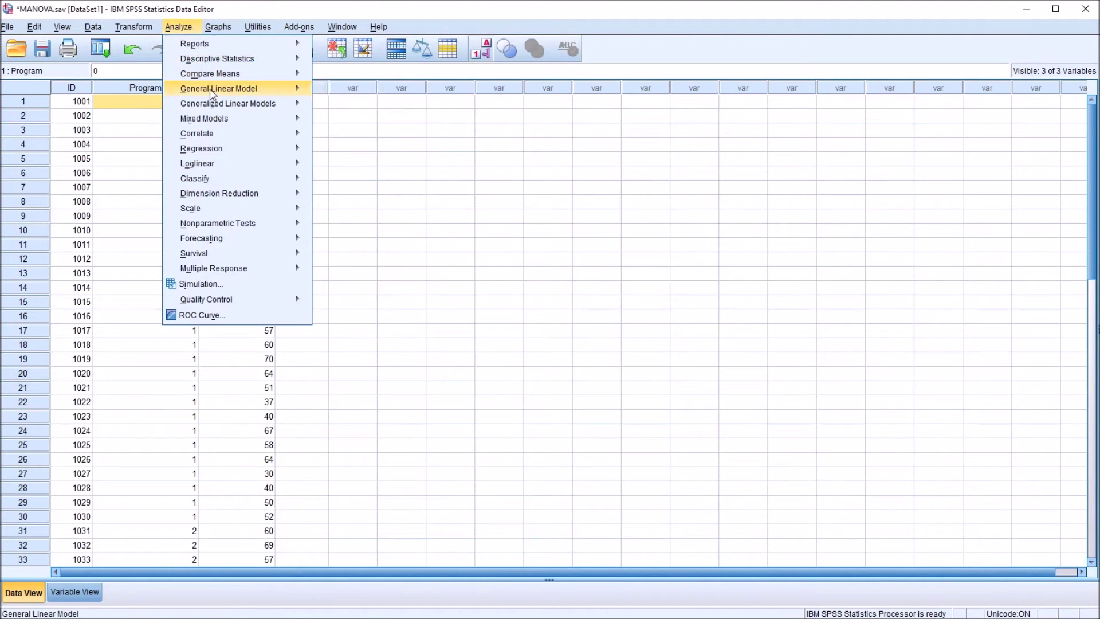
mouse_move(287, 74)
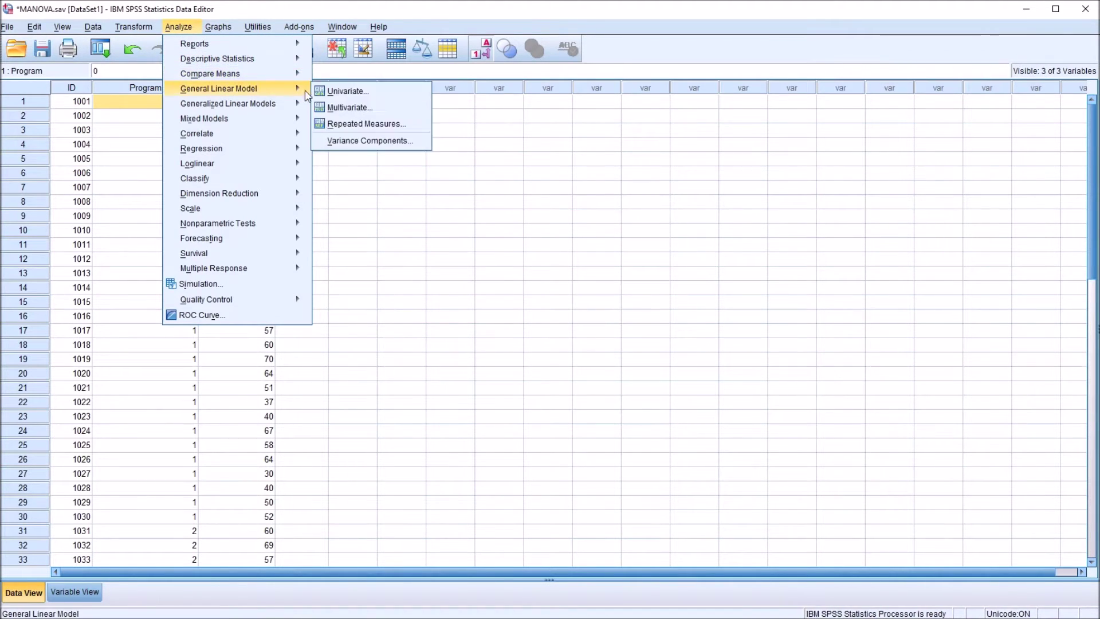
left_click(344, 91)
left_click_drag(454, 253, 579, 284)
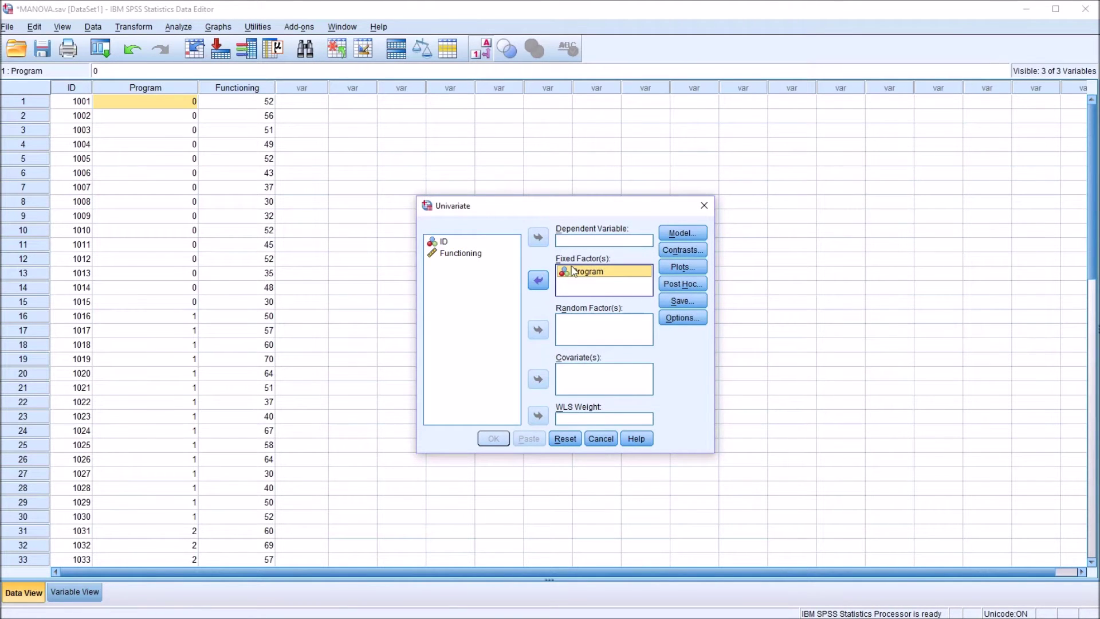
left_click_drag(466, 254, 573, 241)
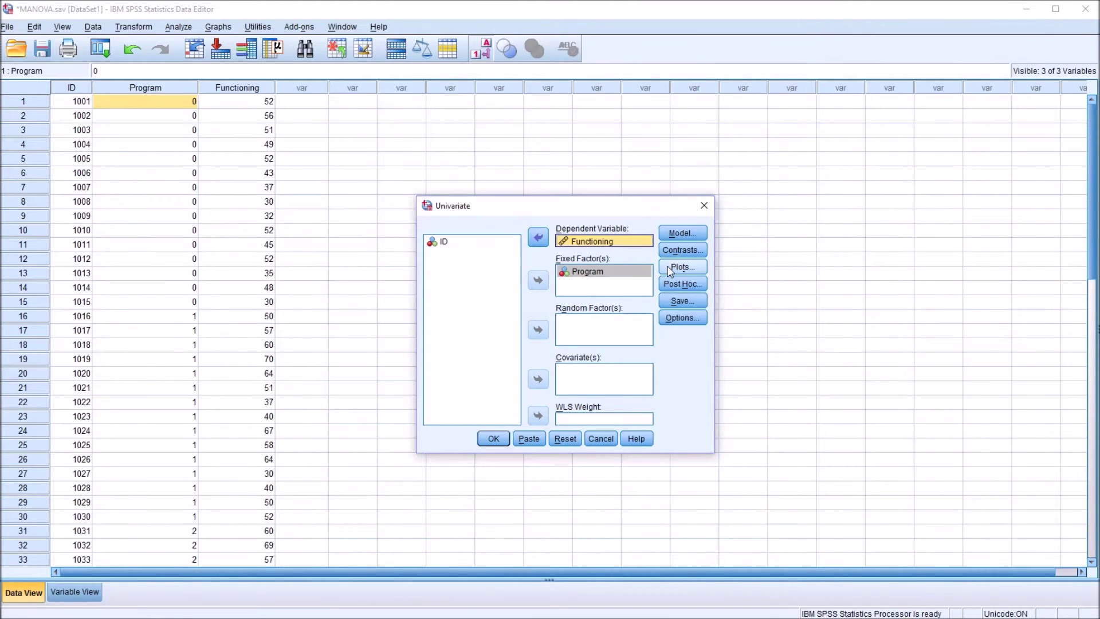
left_click(667, 316)
Add (OVERALL) and Program to Display Means for, then run the univariate ANOVA
left_click(567, 258)
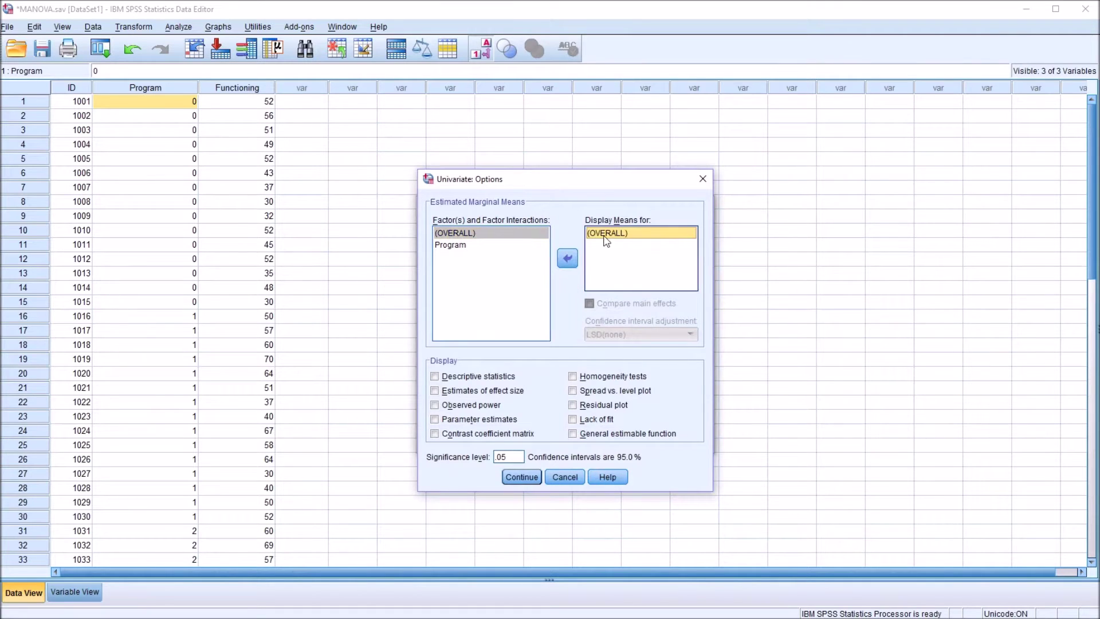
left_click(465, 245)
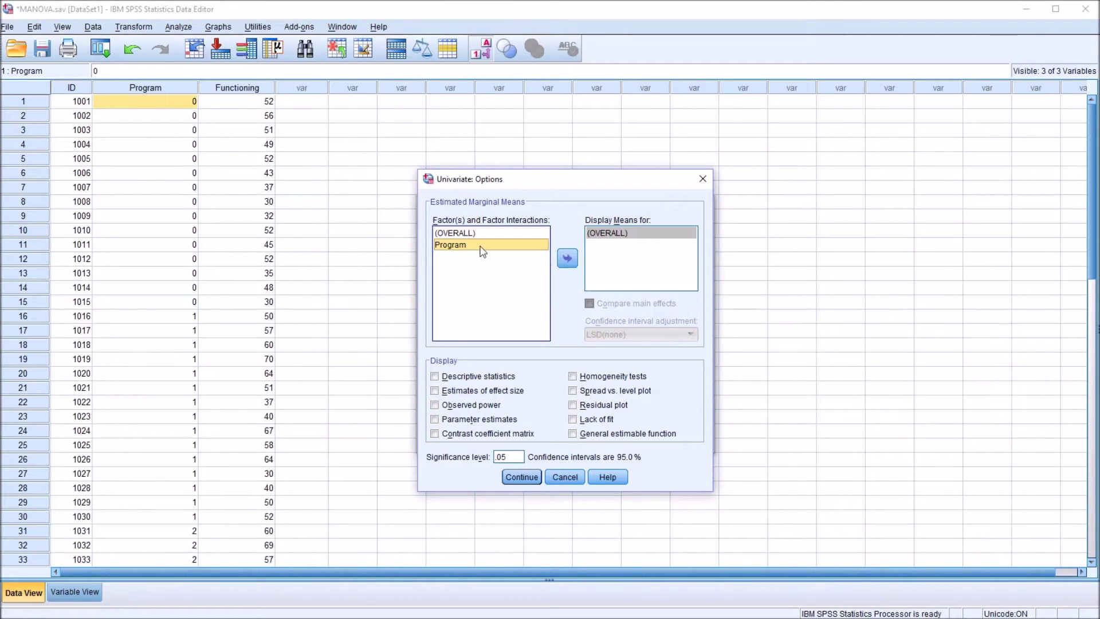
left_click(567, 259)
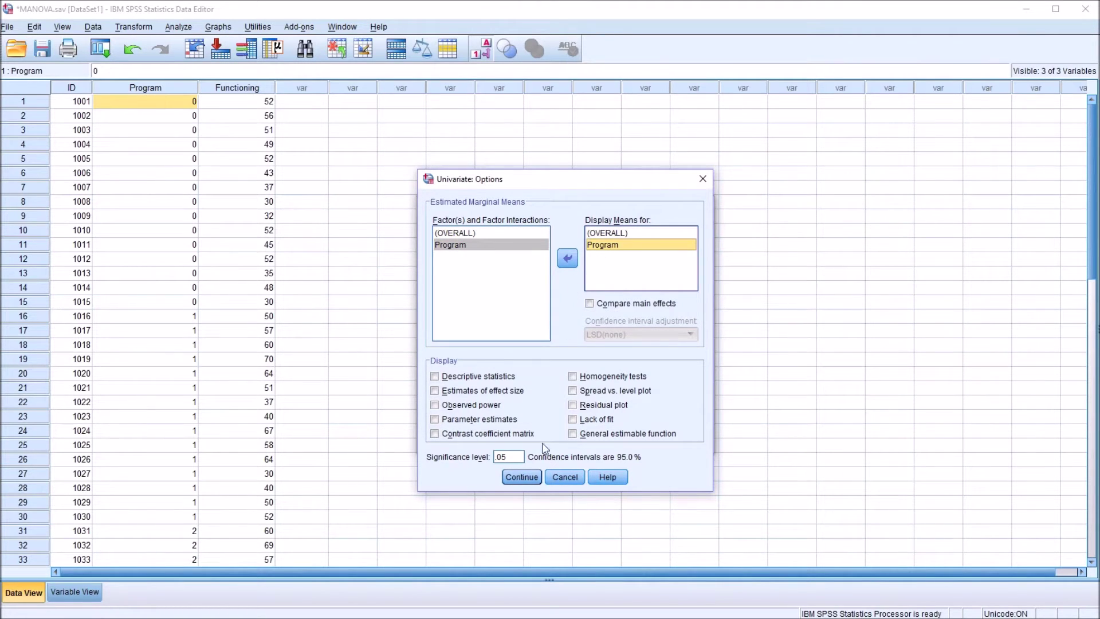
left_click(521, 476)
left_click(492, 441)
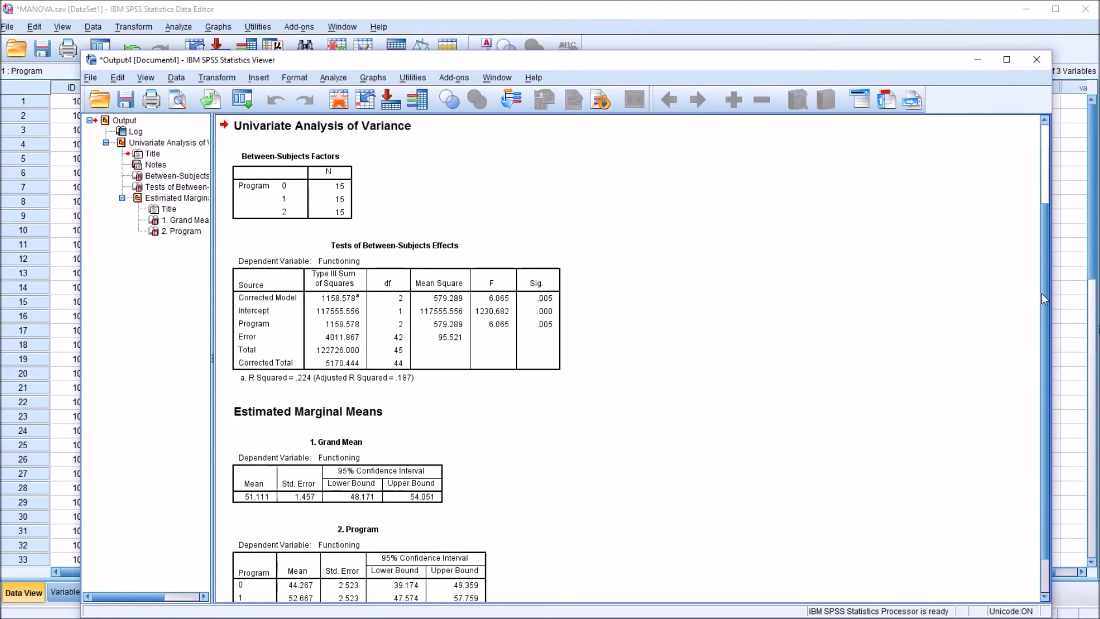
Scroll through the ANOVA tables listing Program as 0, 1, 2, then return to the MANOVA.sav Data Editor
scroll(1045, 324, "down", 2)
scroll(1045, 323, "down", 1)
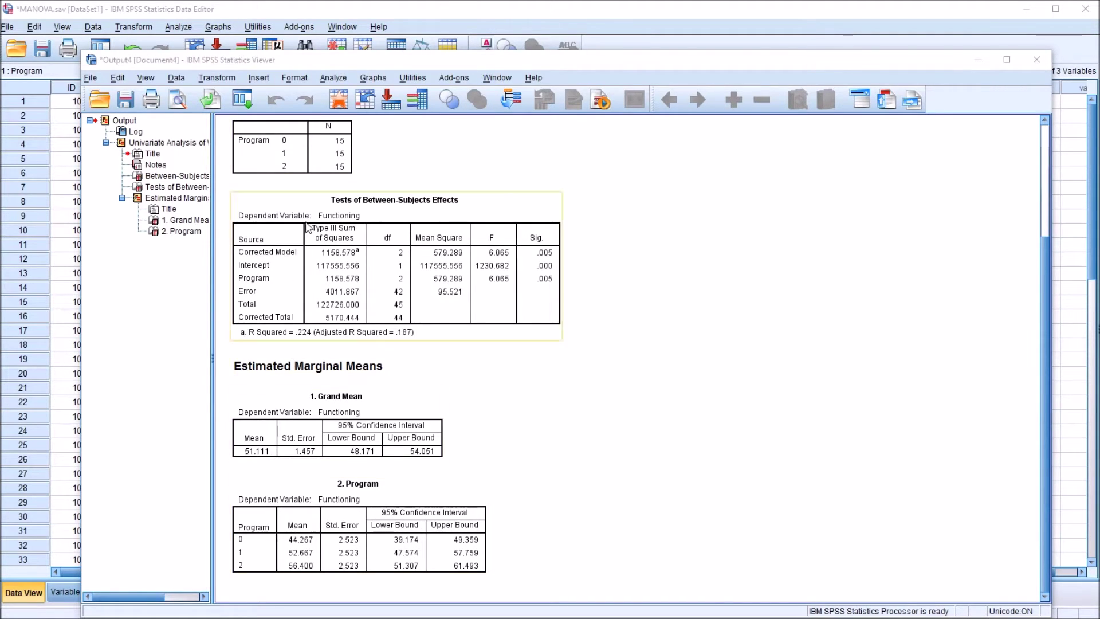
left_click(316, 15)
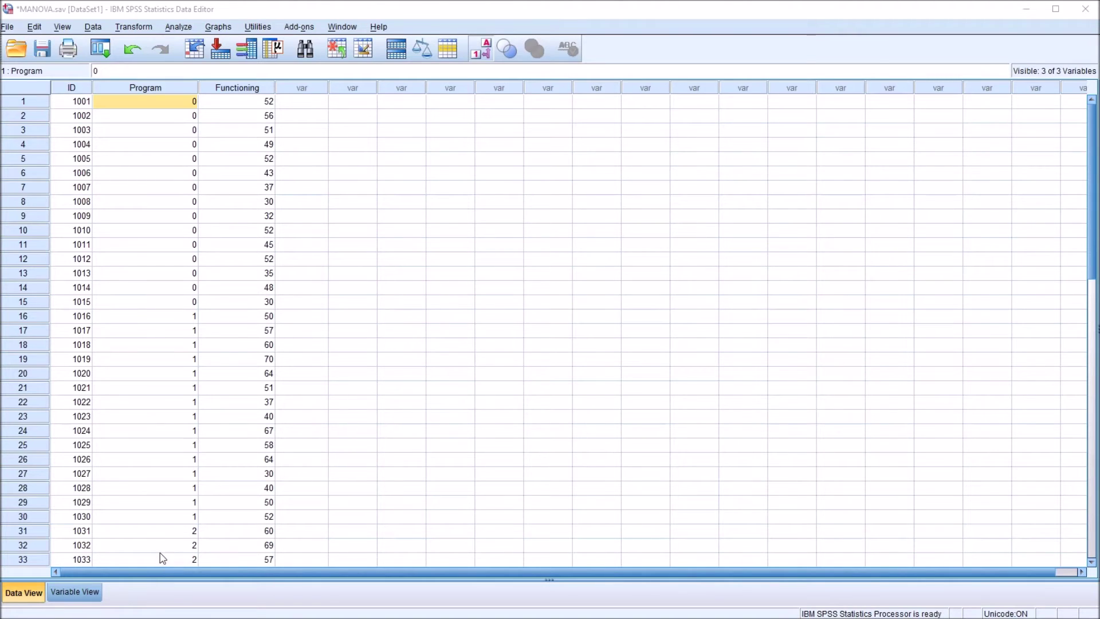
In Variable View, select the Program variable and open its Values '...' dialog
left_click(90, 592)
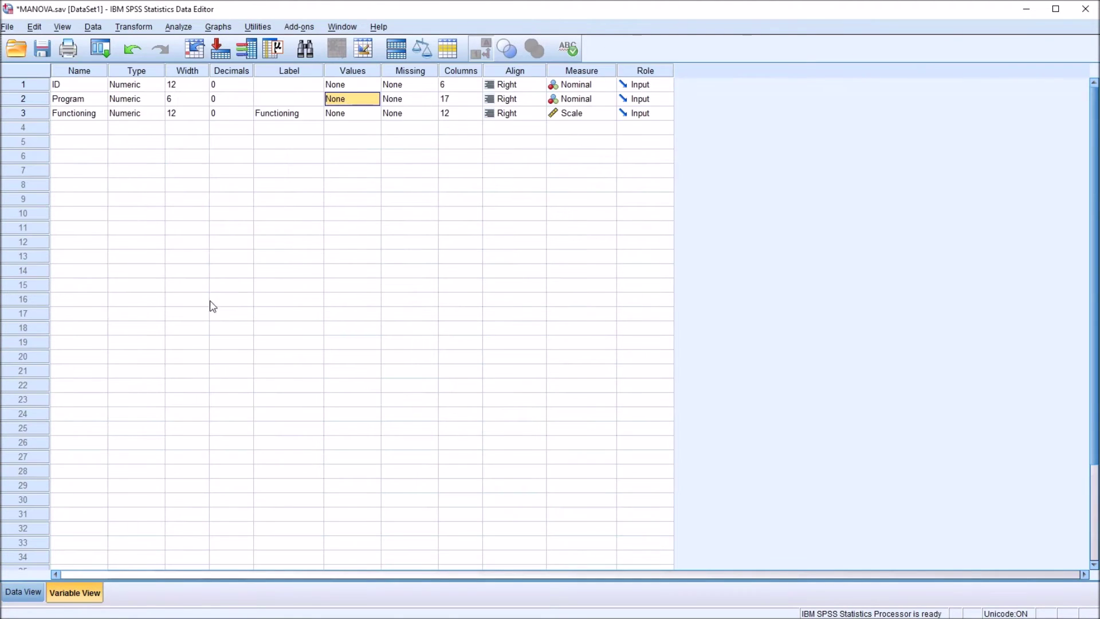
left_click(90, 87)
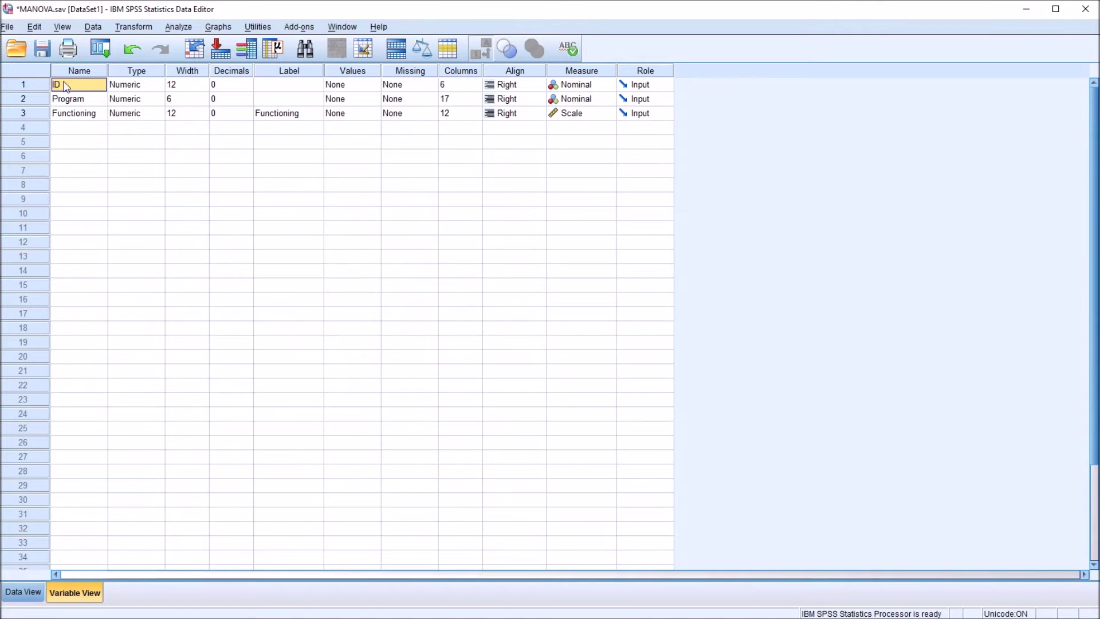
left_click(42, 88)
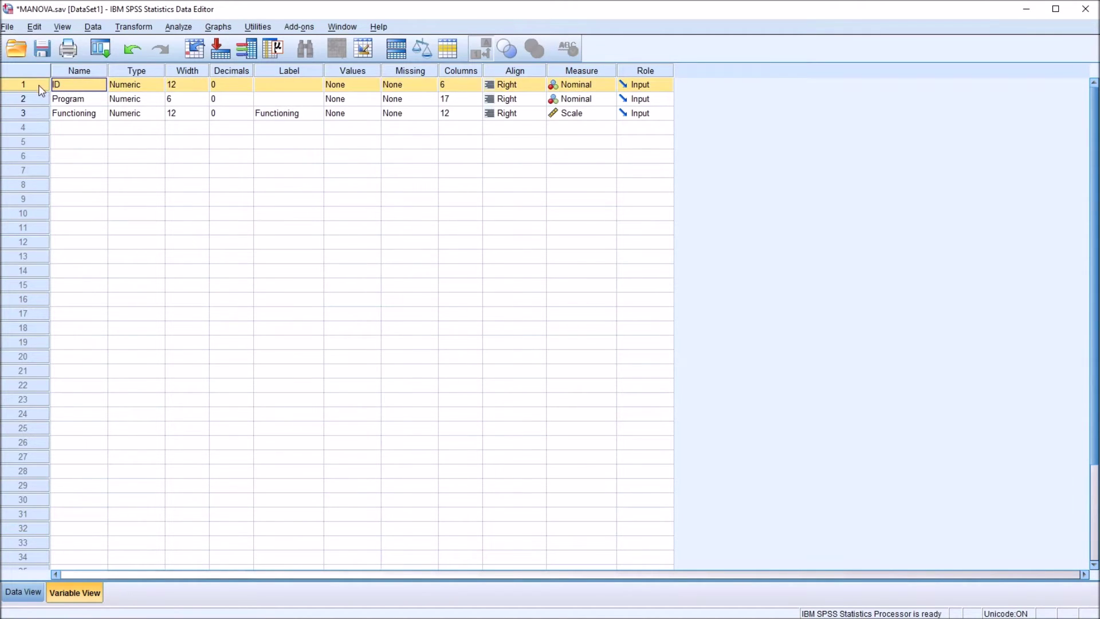
left_click(39, 99)
left_click(39, 113)
left_click(56, 87)
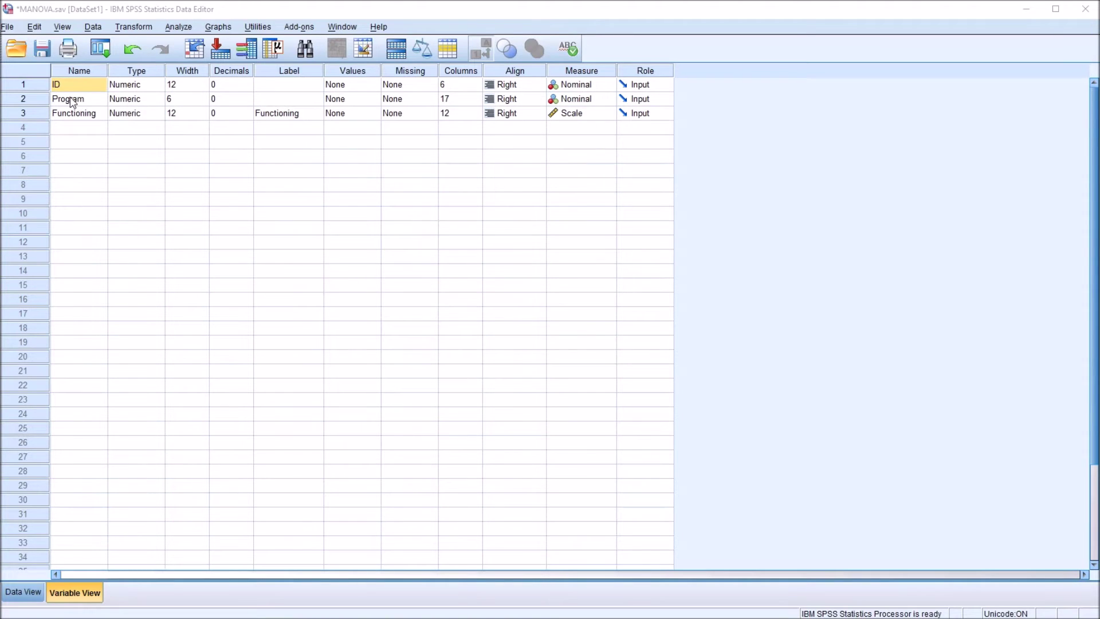
left_click(73, 100)
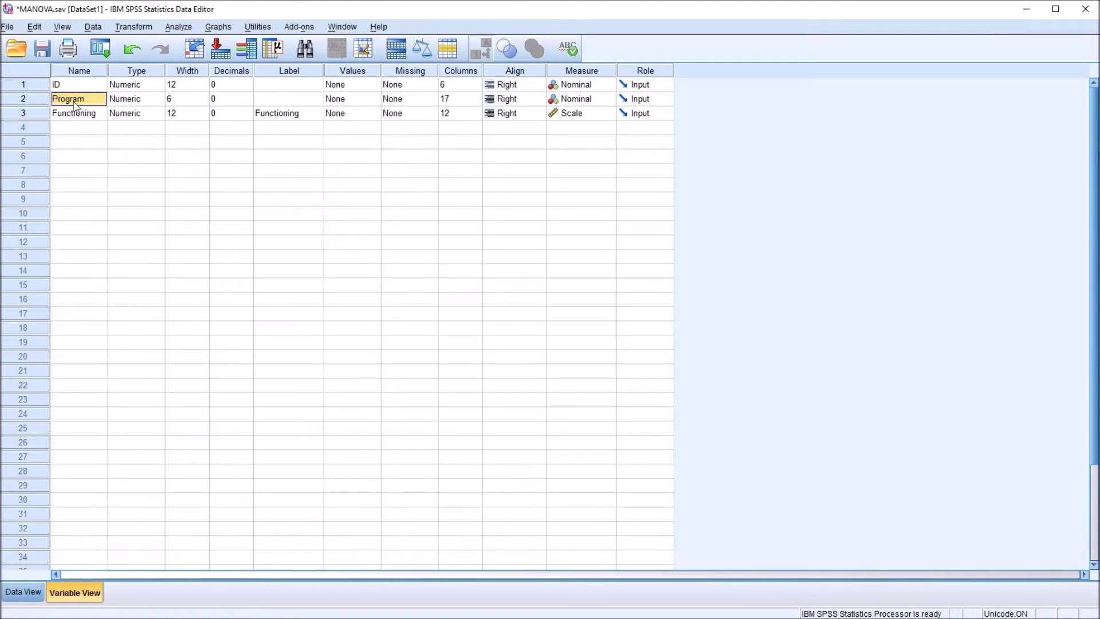
left_click(24, 102)
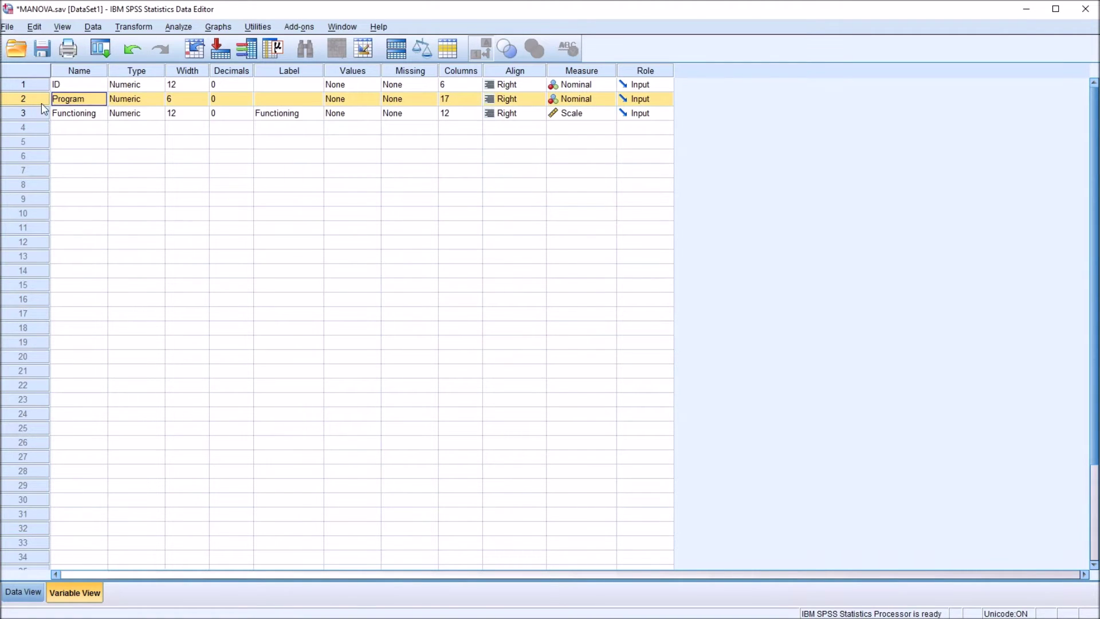
left_click(340, 101)
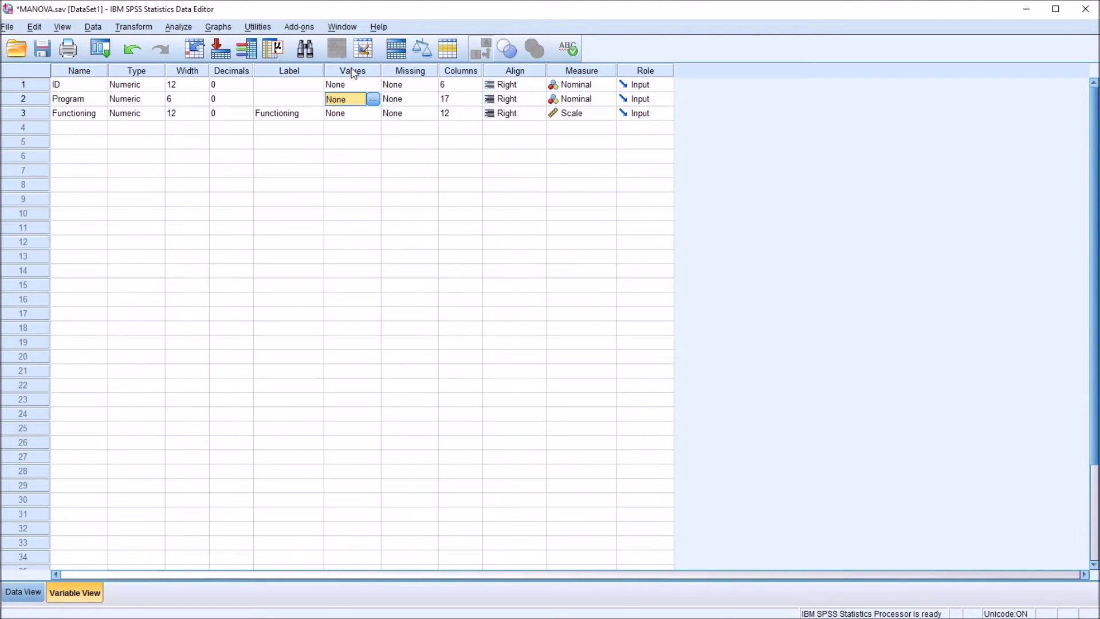
left_click(372, 100)
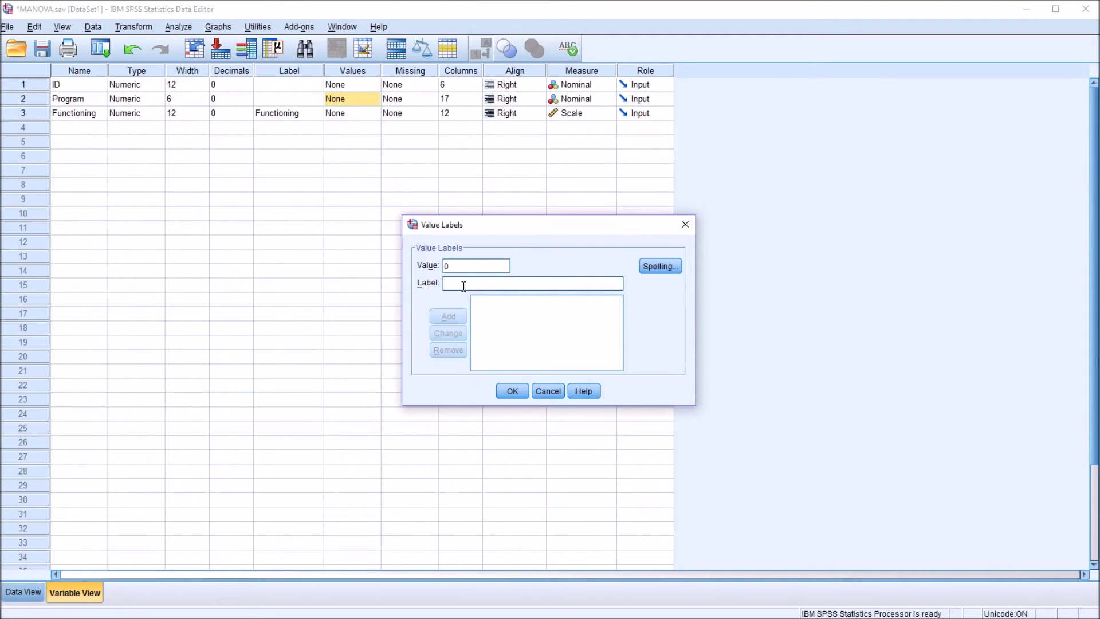
Add the value labels 0 = CBT and 1 = Group for Program
type("CBT")
left_click(446, 317)
left_click(455, 267)
type("1")
left_click(456, 282)
type("Group")
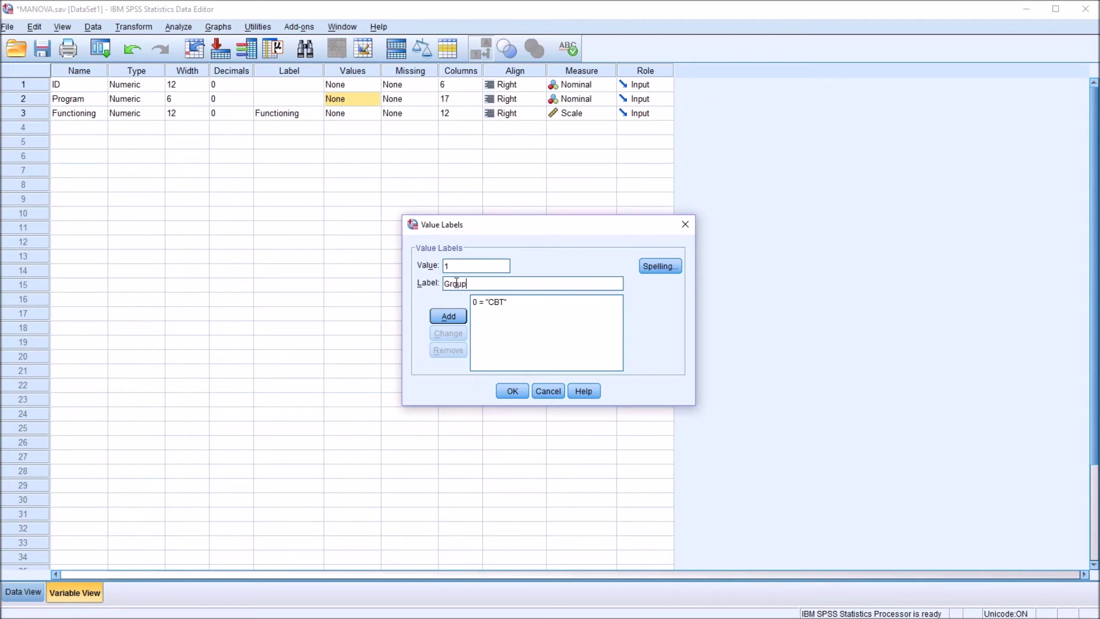
left_click(448, 316)
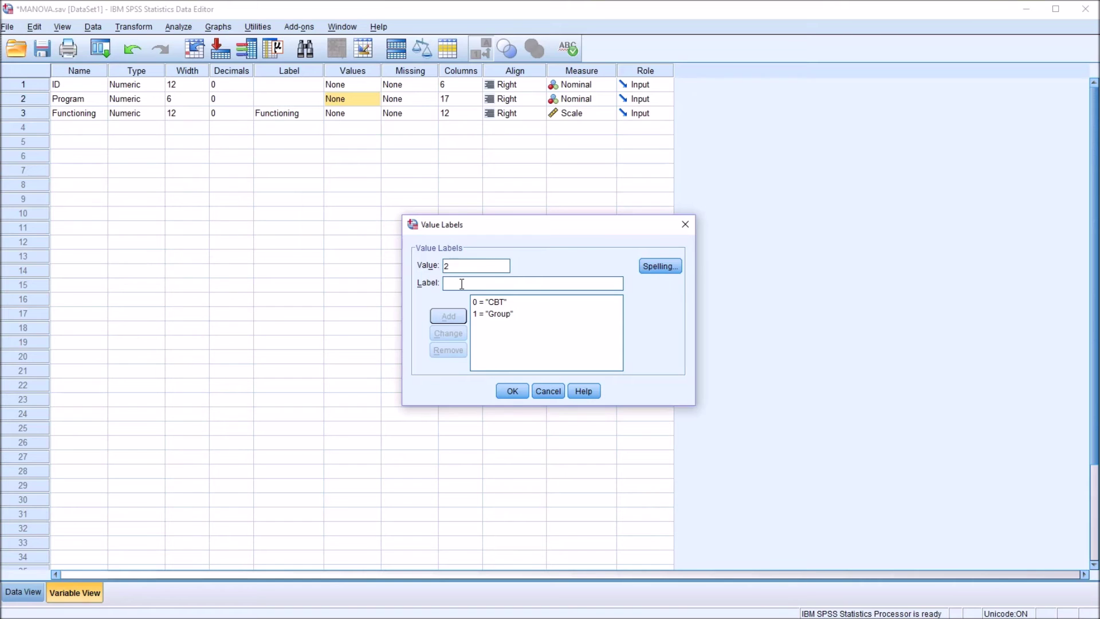
Add 2 = Treatment as Usual, review all three label entries and confirm
type("Treatment as Usual")
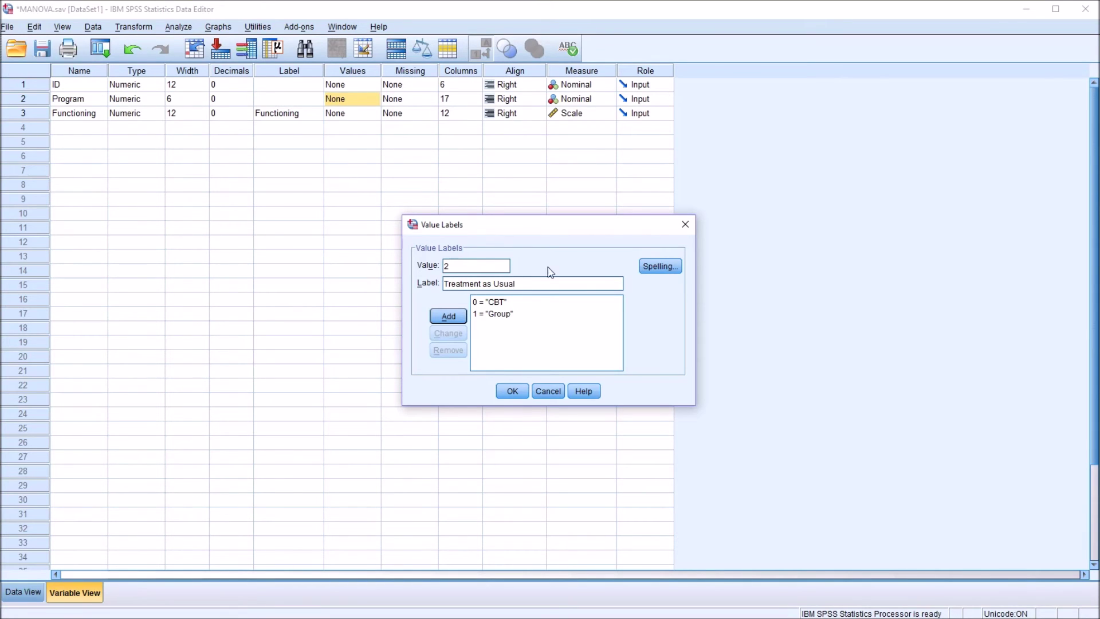
left_click(447, 315)
left_click(492, 302)
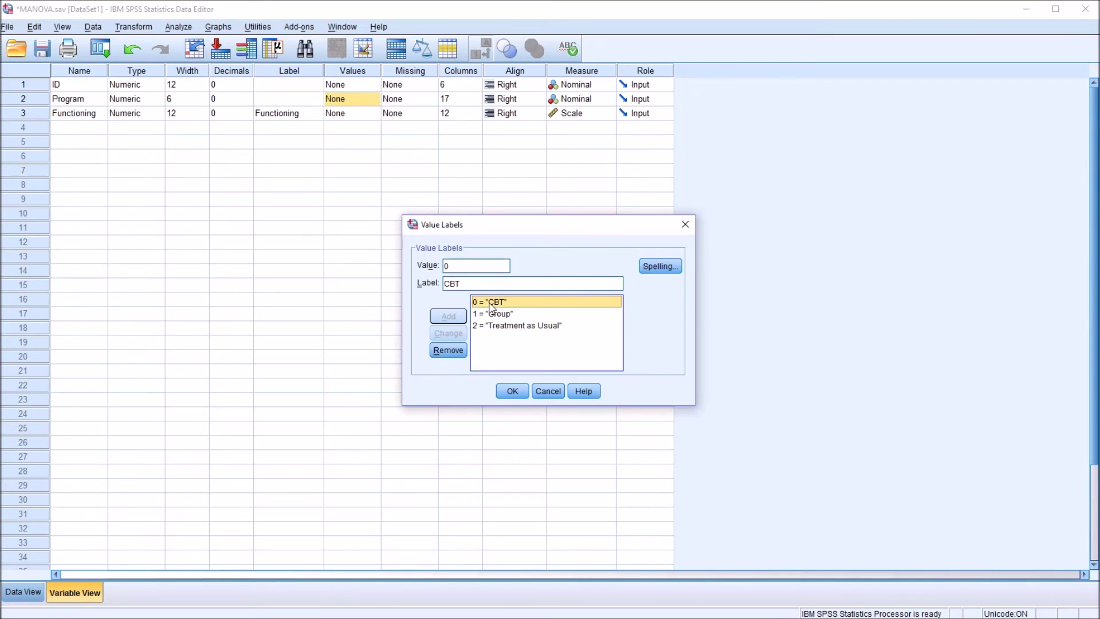
left_click(501, 313)
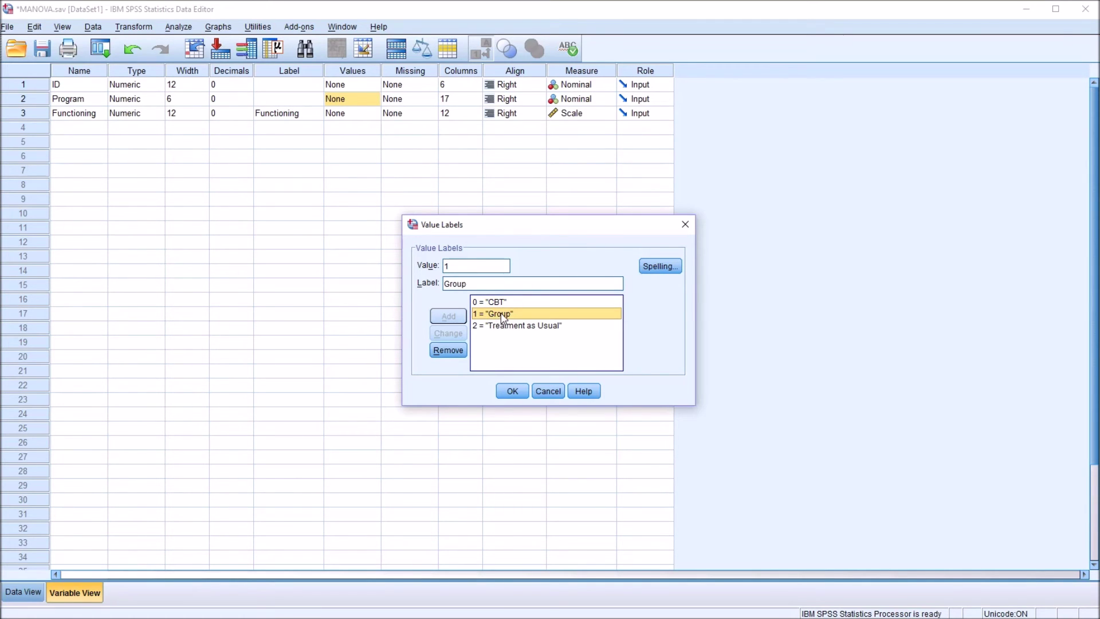
left_click(481, 327)
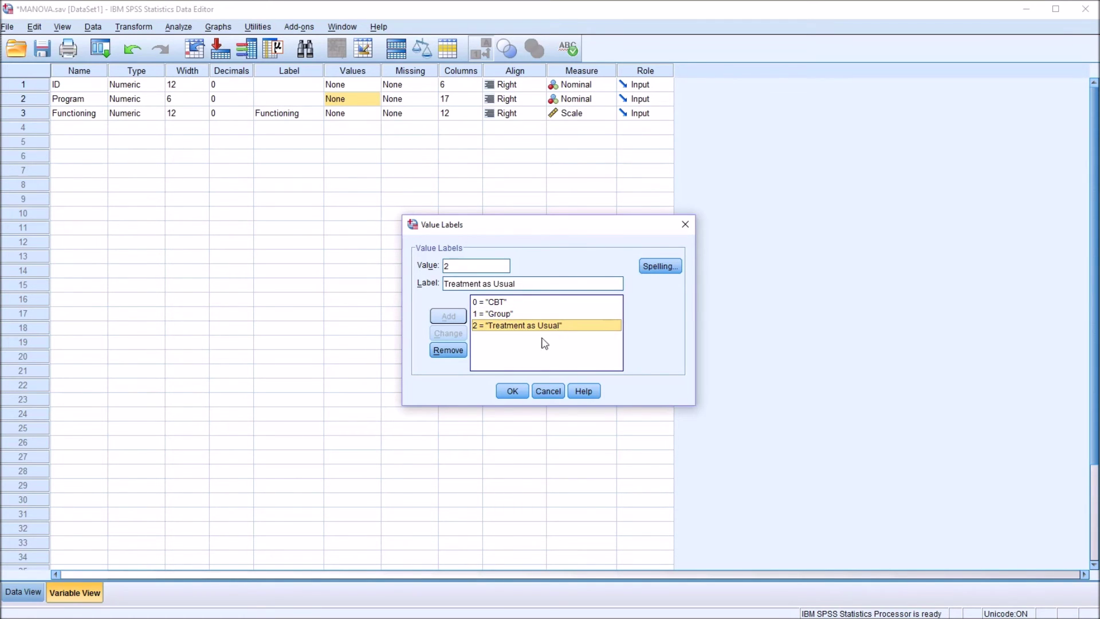
left_click(512, 392)
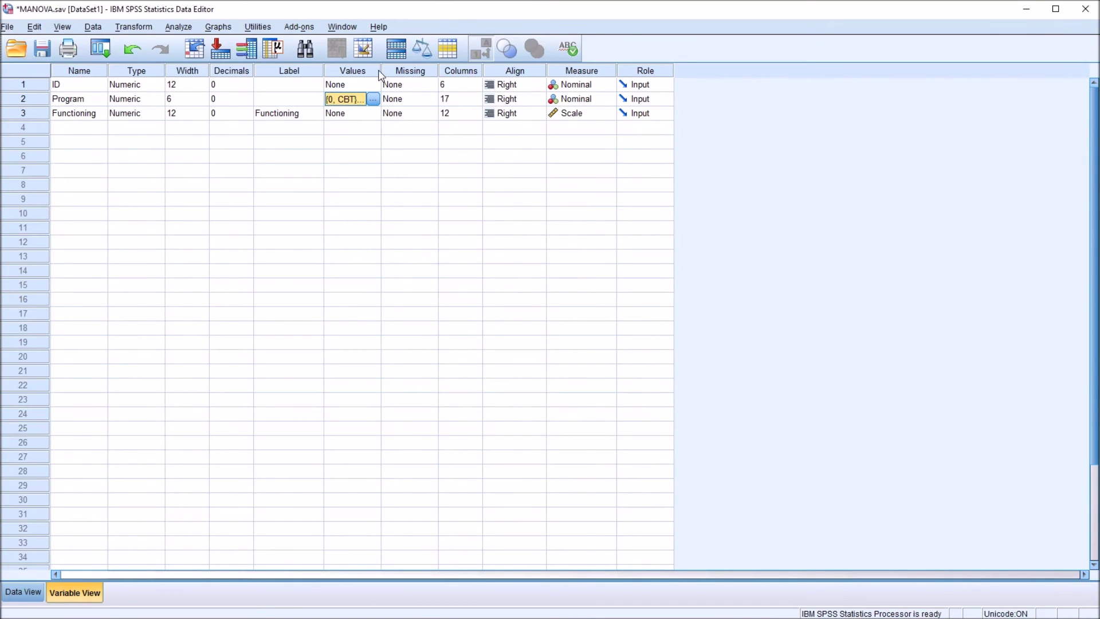
Widen the Values column and reopen Program's labels to verify 0 = CBT, 1 = Group, 2 = Treatment as Usual
left_click_drag(379, 70, 445, 69)
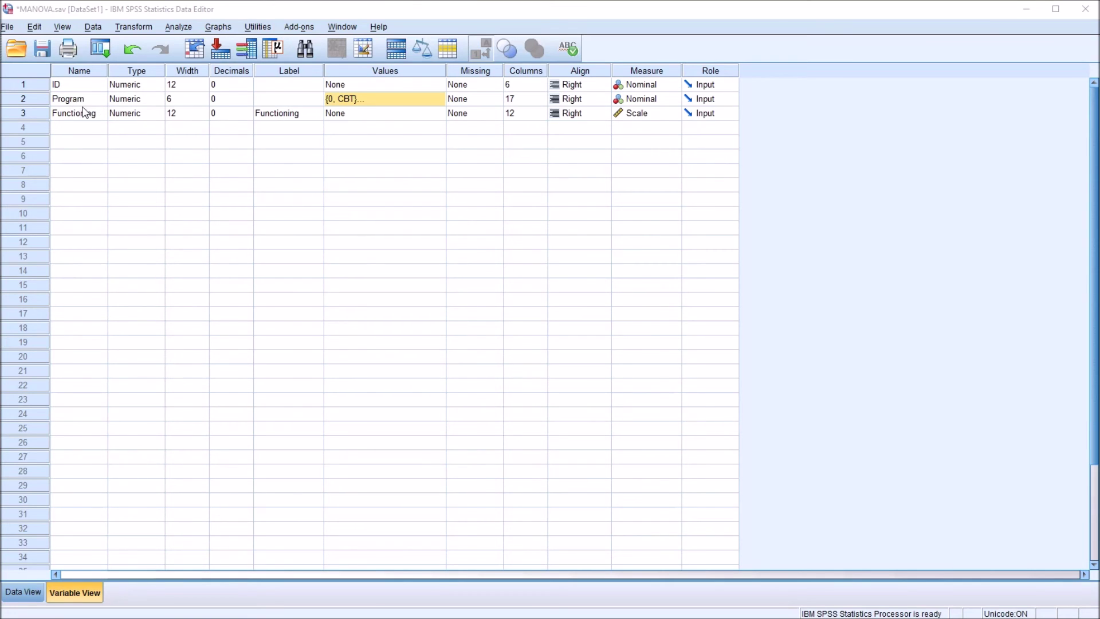
left_click(377, 105)
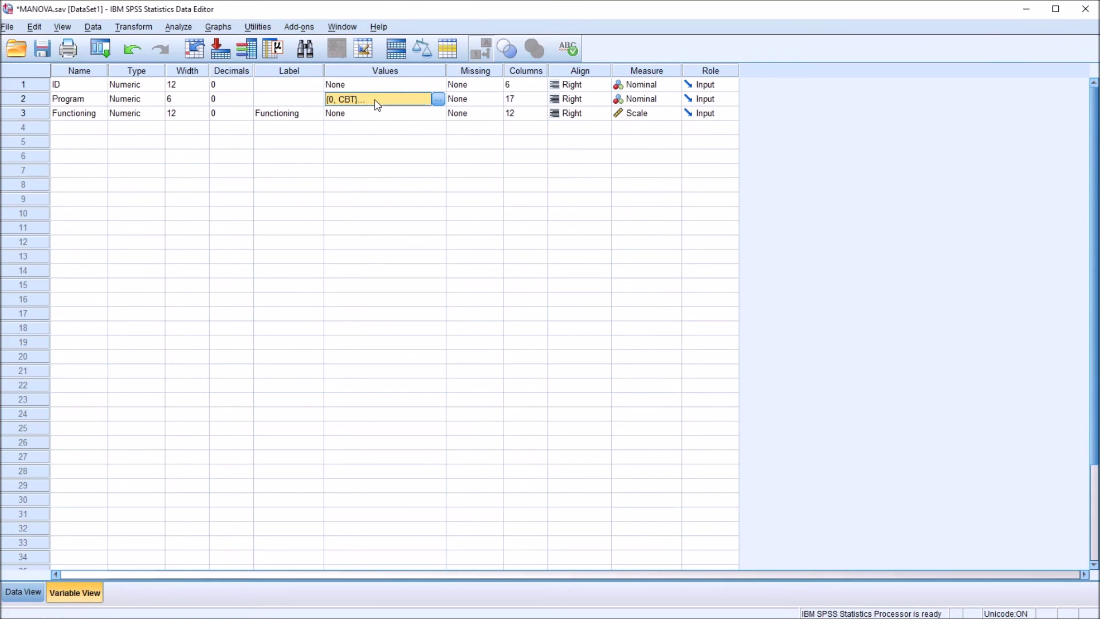
left_click(438, 99)
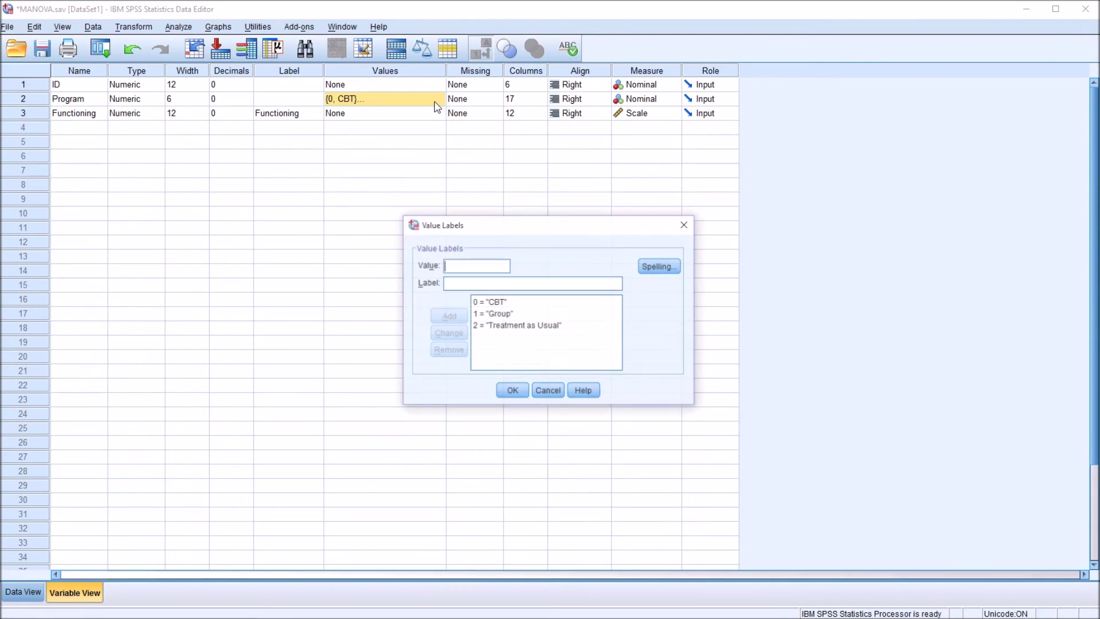
left_click(496, 302)
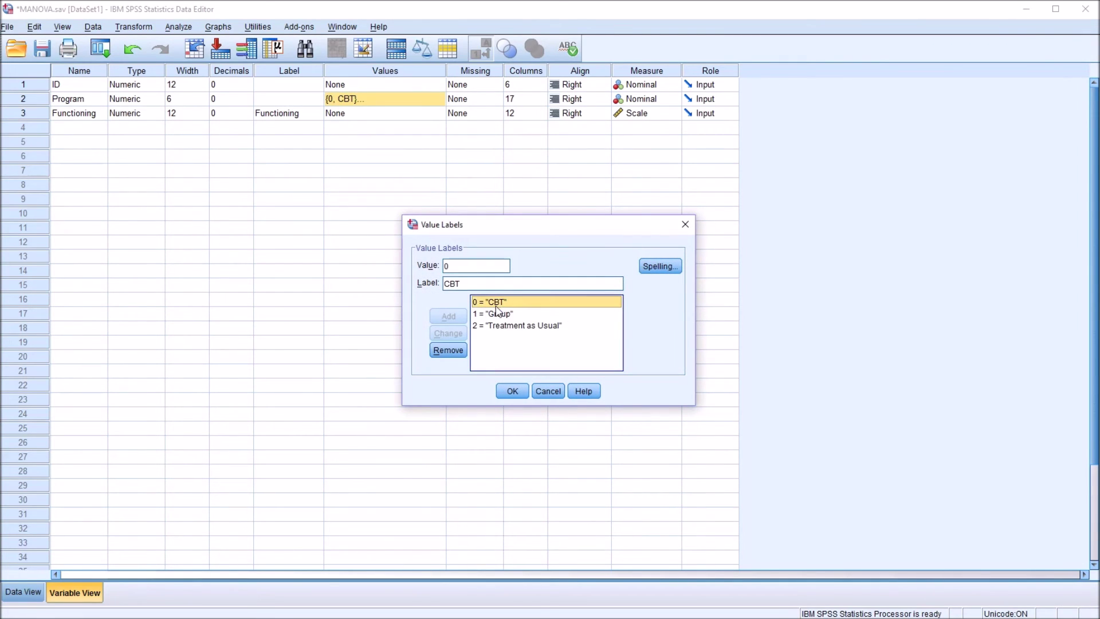
left_click(501, 315)
left_click(500, 325)
left_click(497, 302)
left_click(547, 391)
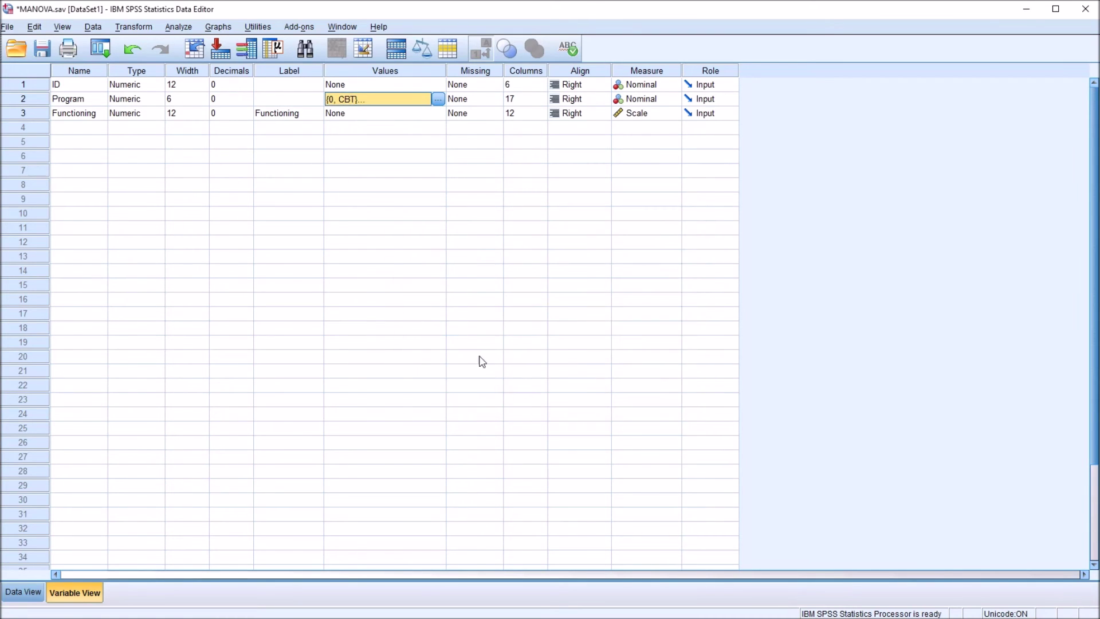
left_click(19, 595)
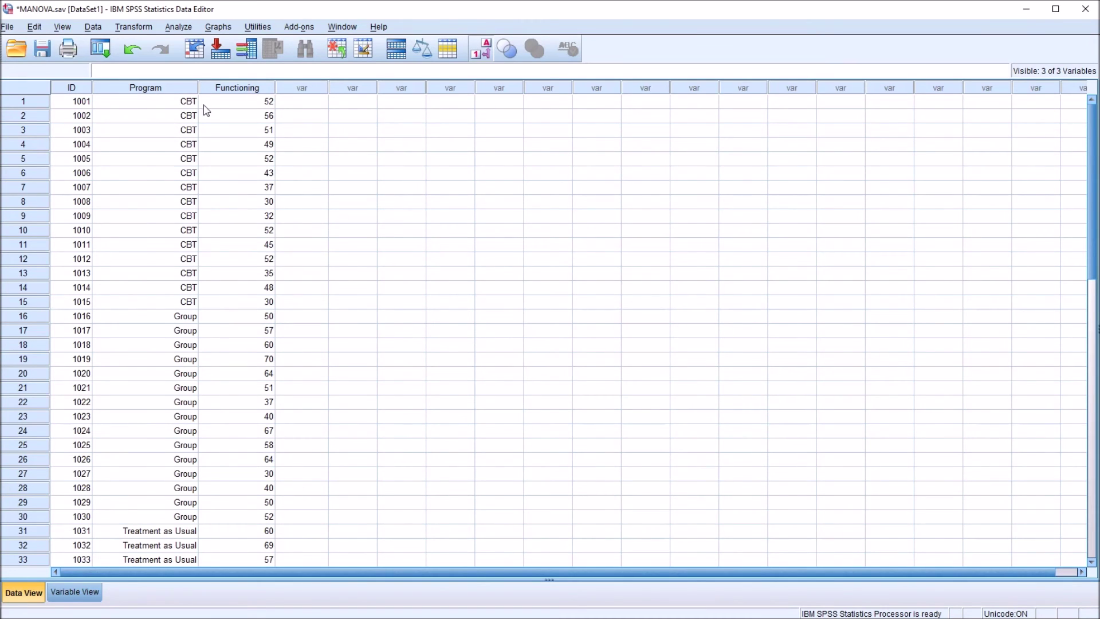
Check Program values in Data View, toggling Value Labels off and on to show CBT, Group, Treatment as Usual
left_click(170, 106)
left_click(160, 316)
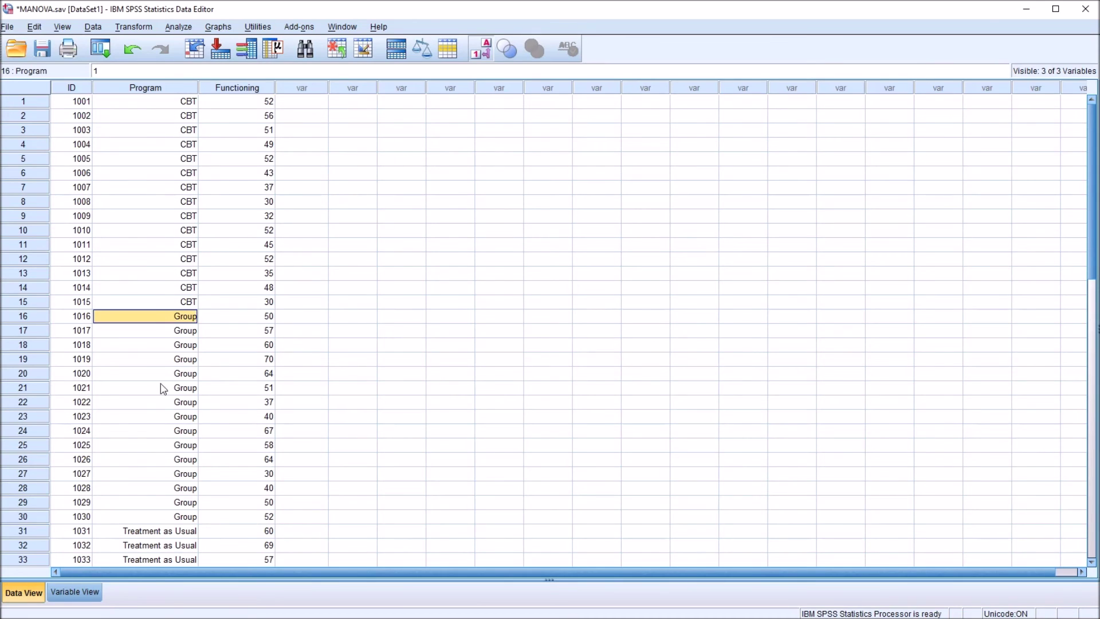
left_click(139, 528)
left_click(136, 103)
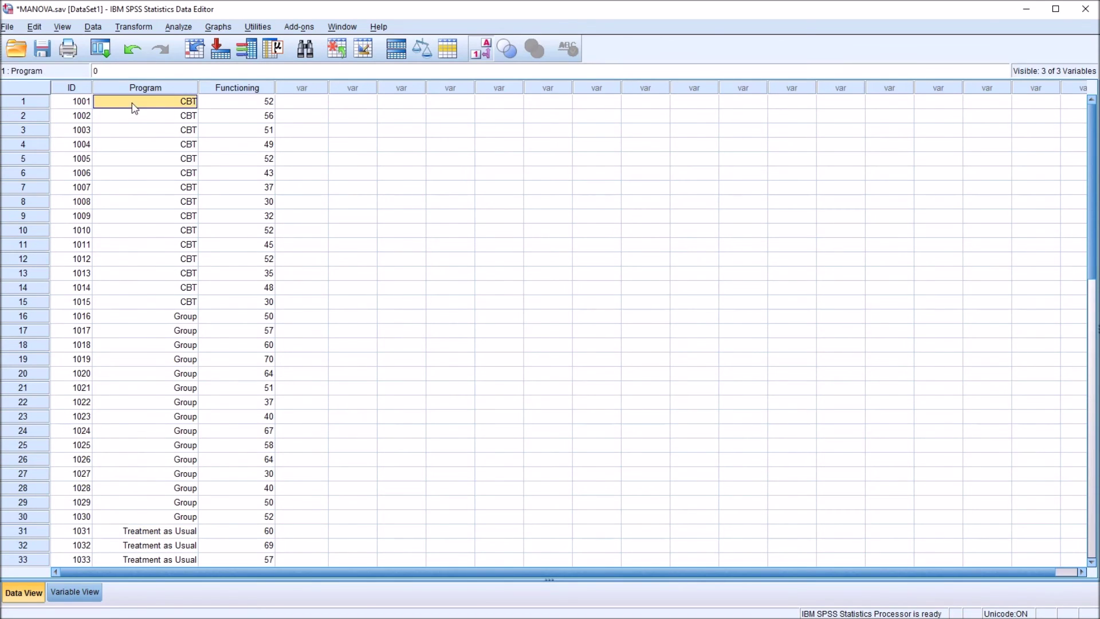
left_click(483, 53)
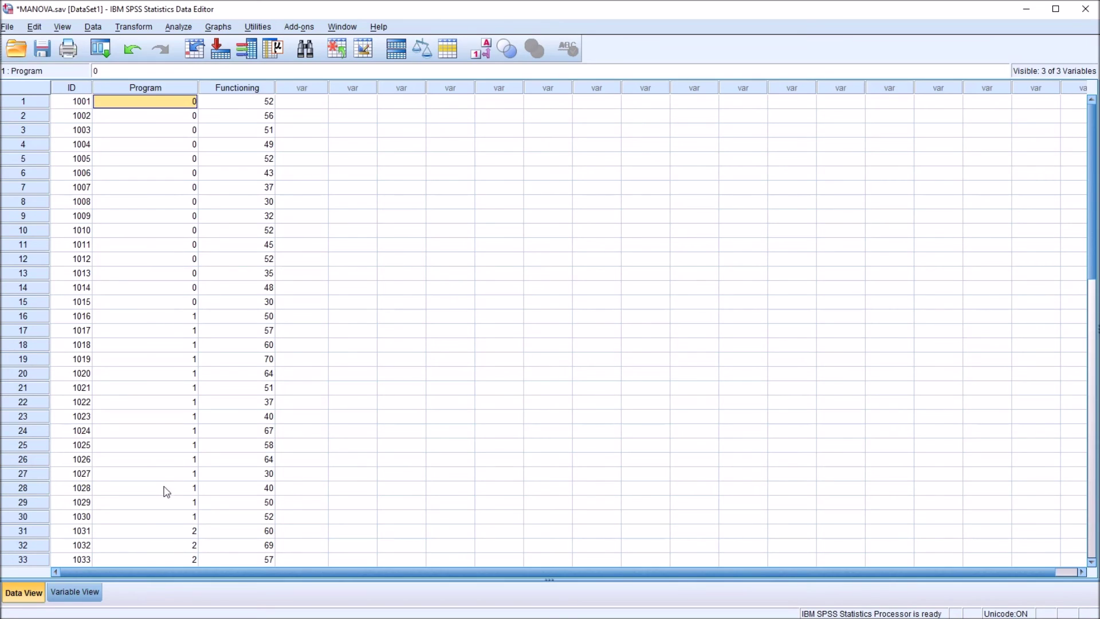
left_click(482, 58)
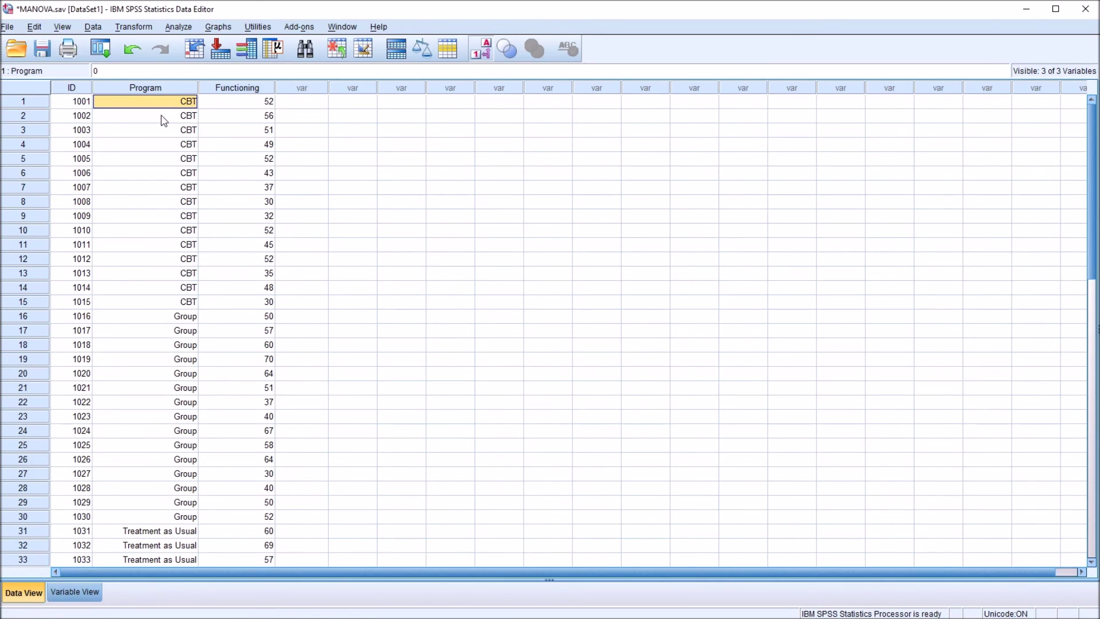
Reopen the General Linear Model Univariate dialog
left_click(178, 27)
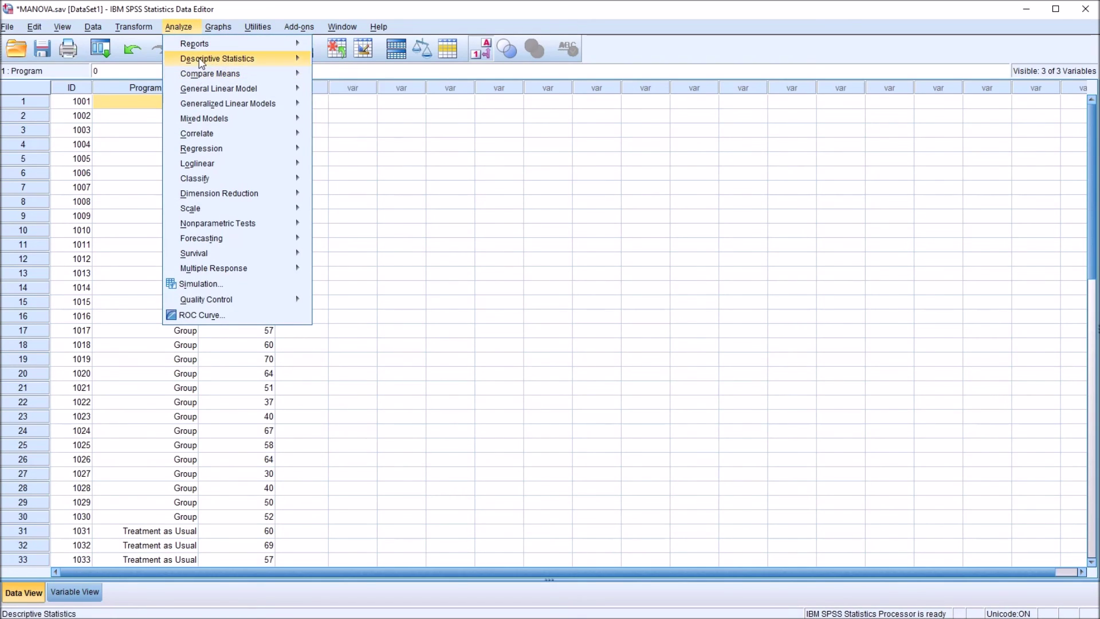
mouse_move(200, 90)
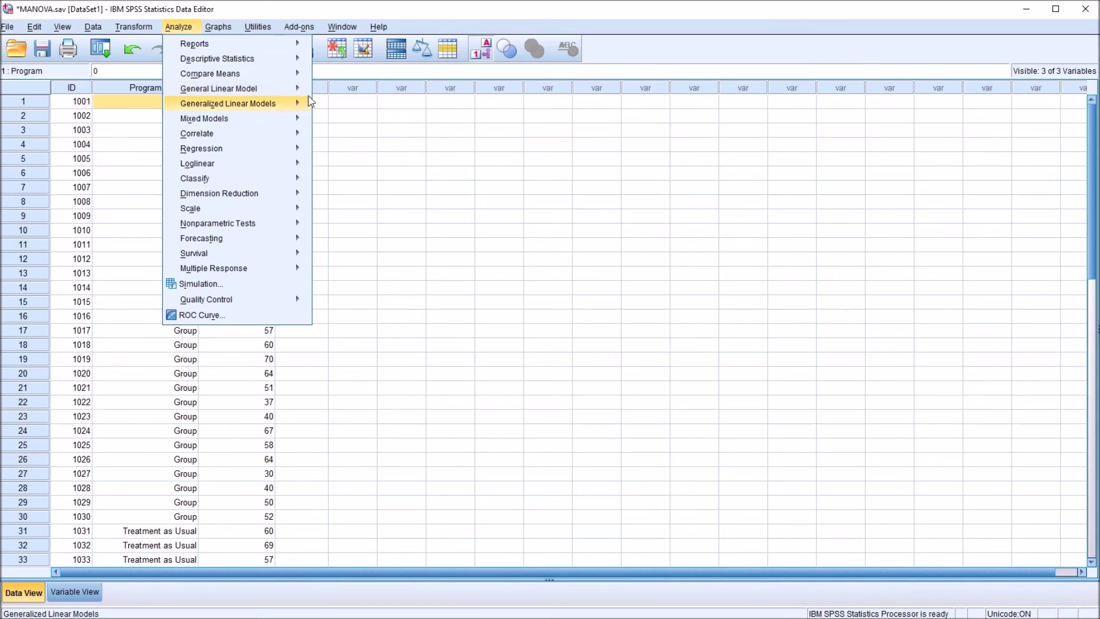
left_click(327, 92)
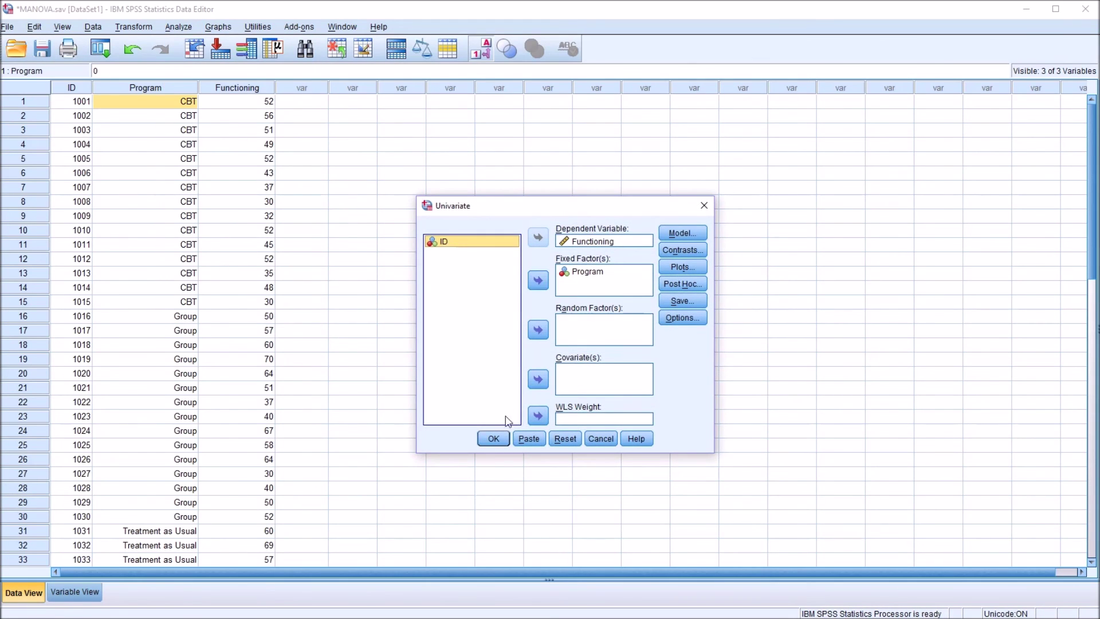
Rerun the ANOVA and scroll to the Between-Subjects Factors and Program means tables showing the level names
left_click(494, 439)
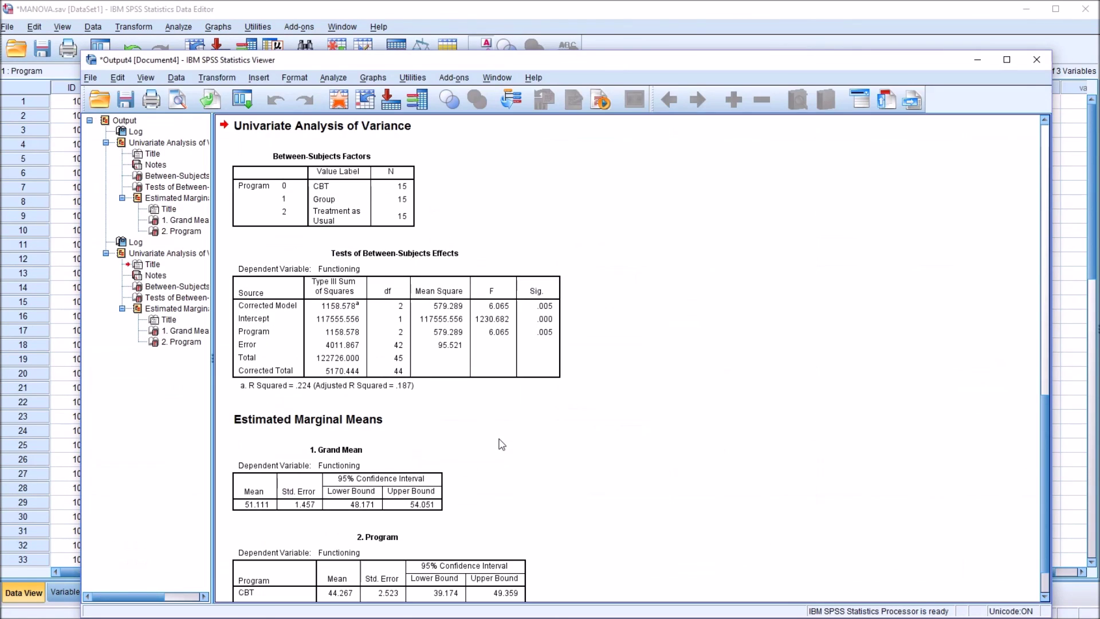
left_click(1043, 452)
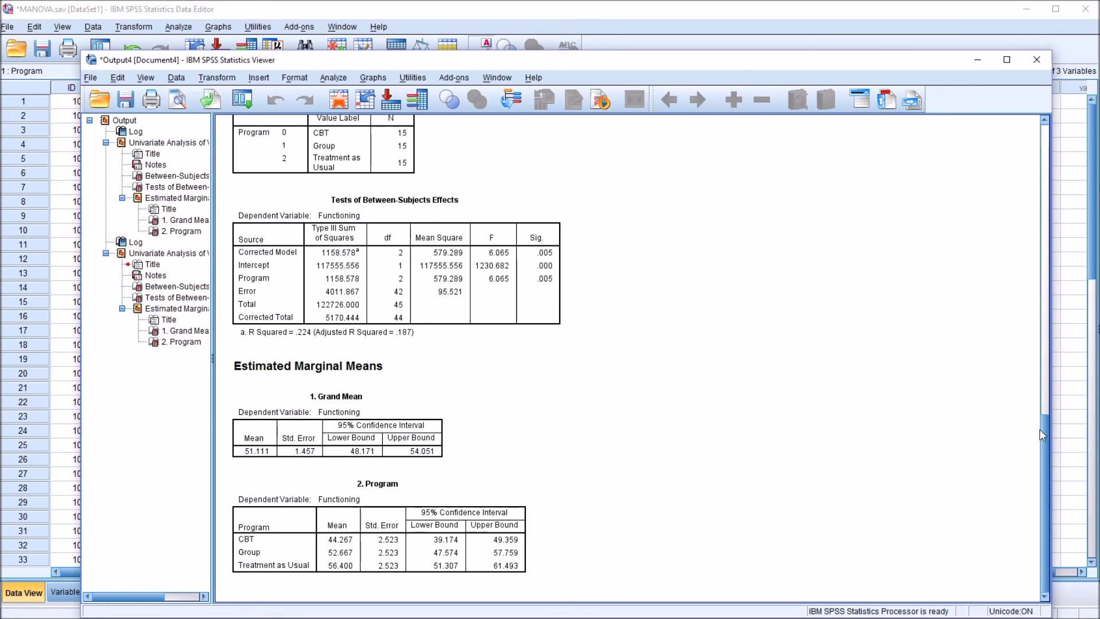
left_click_drag(1044, 435, 1044, 321)
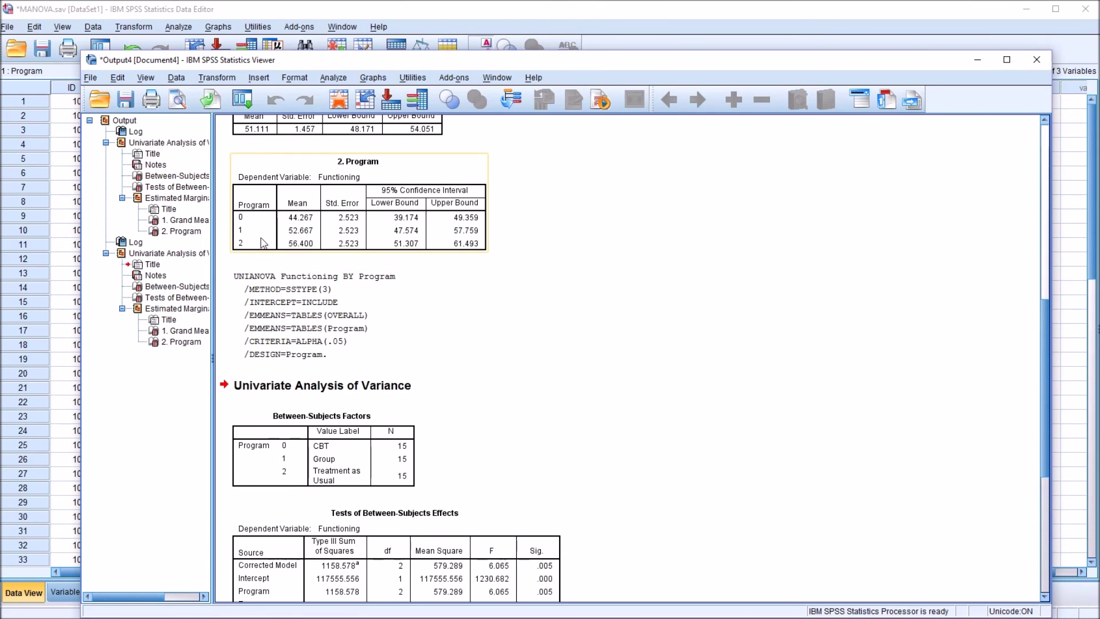
left_click_drag(1045, 337, 1045, 453)
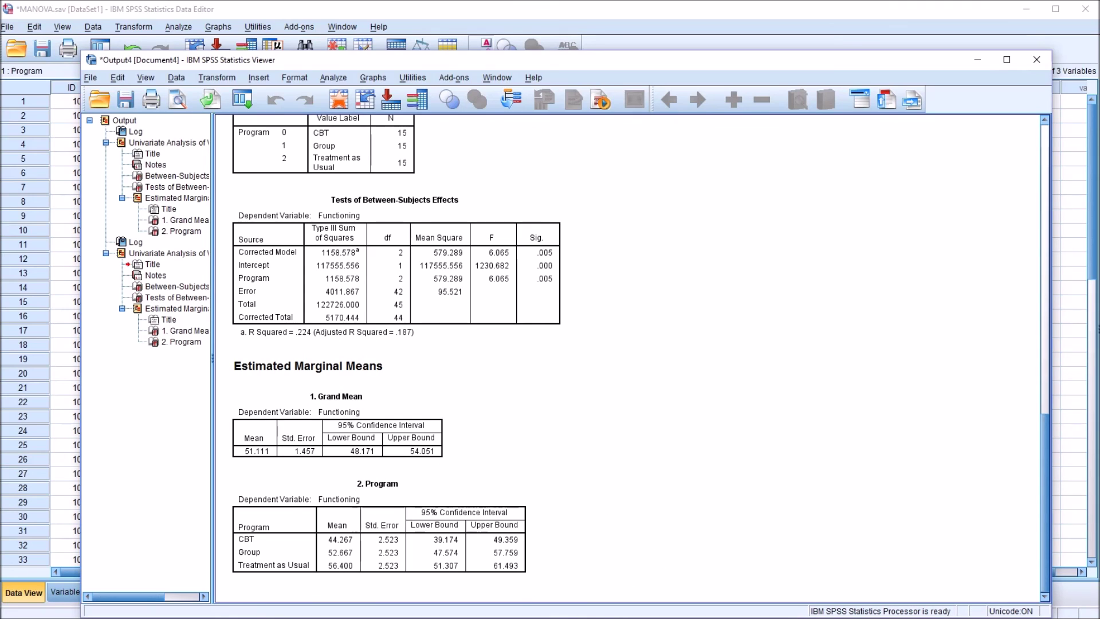